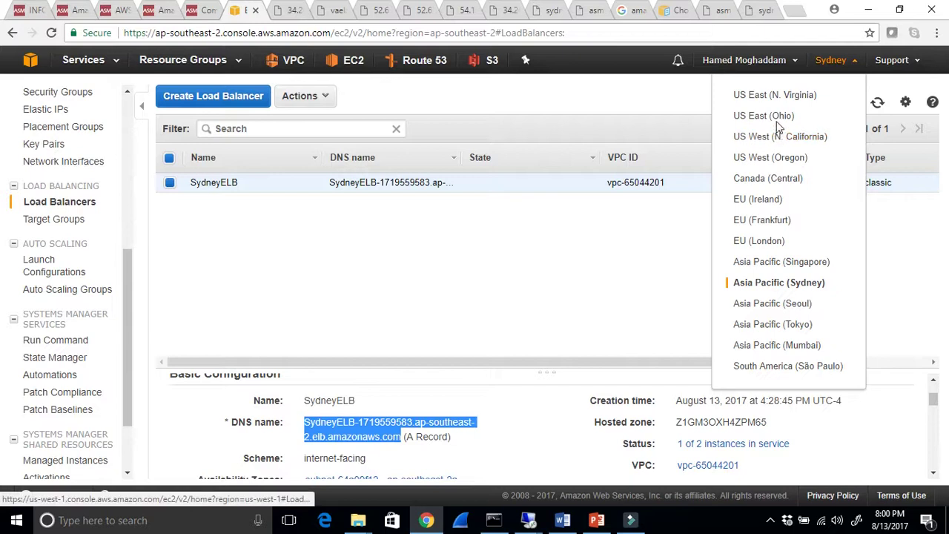
- Switch the console to the US East (N. Virginia) region and list its running EC2 instances
click(777, 97)
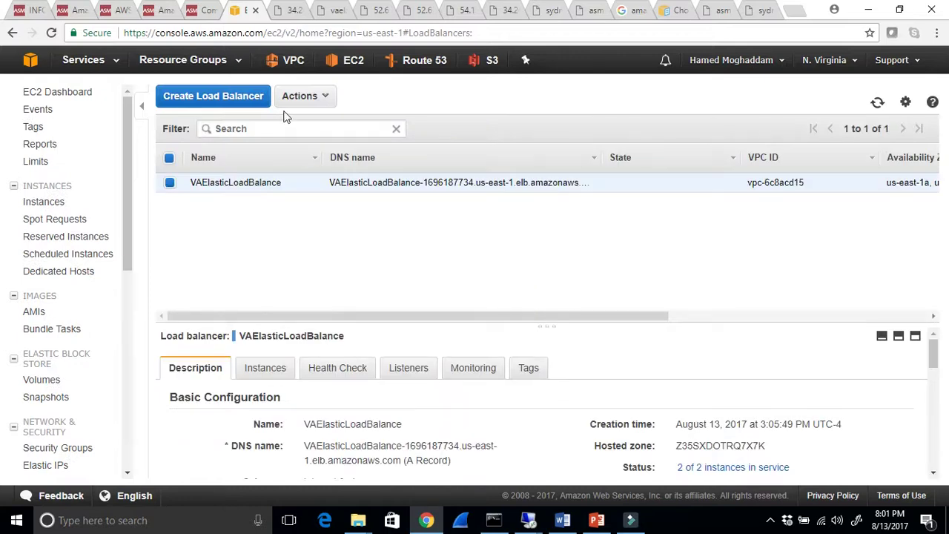
click(355, 64)
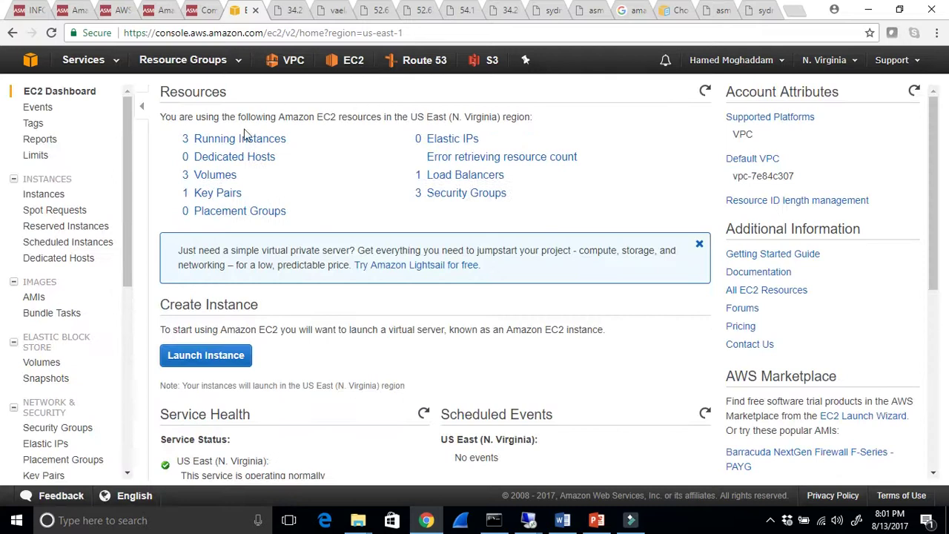
click(241, 140)
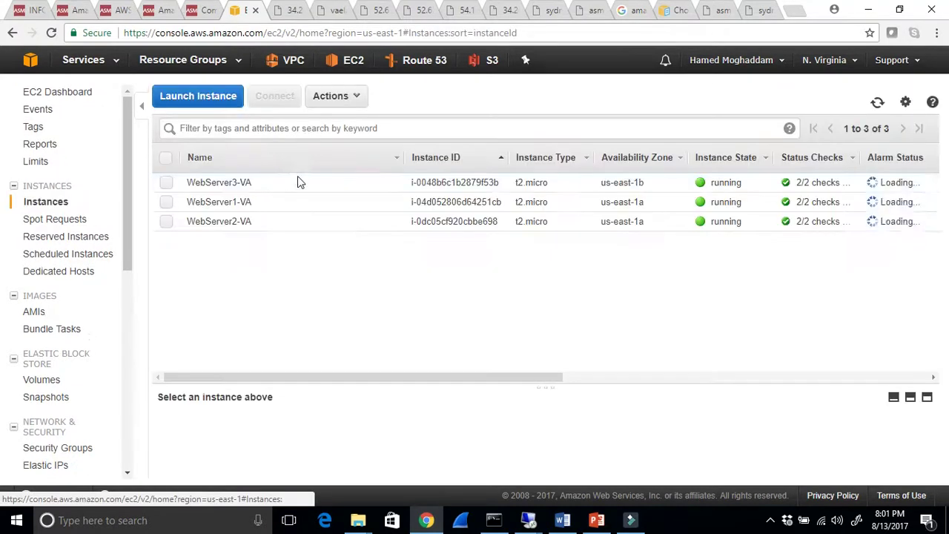
- Mark all three Virginia web server instances, then narrow the selection to WebServer2-VA and WebServer3-VA
click(166, 202)
click(166, 221)
click(166, 182)
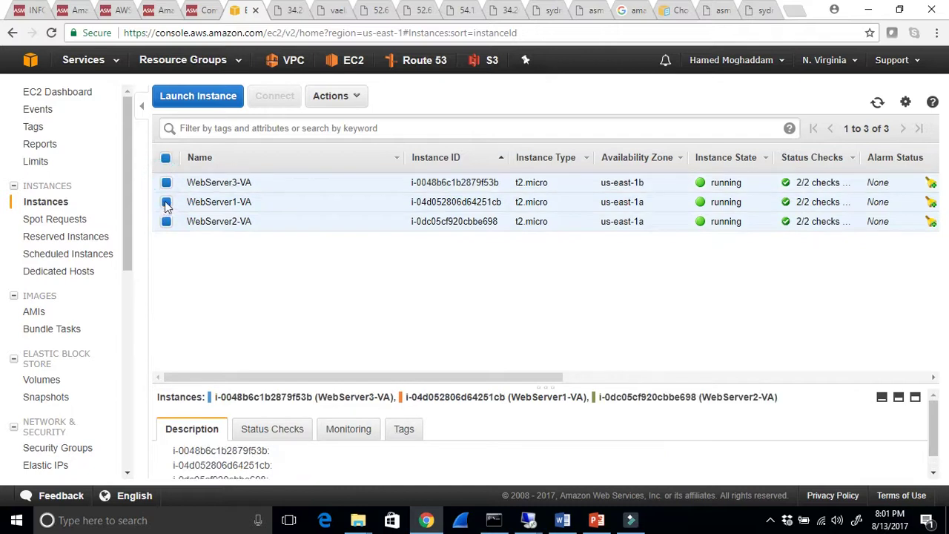
click(167, 183)
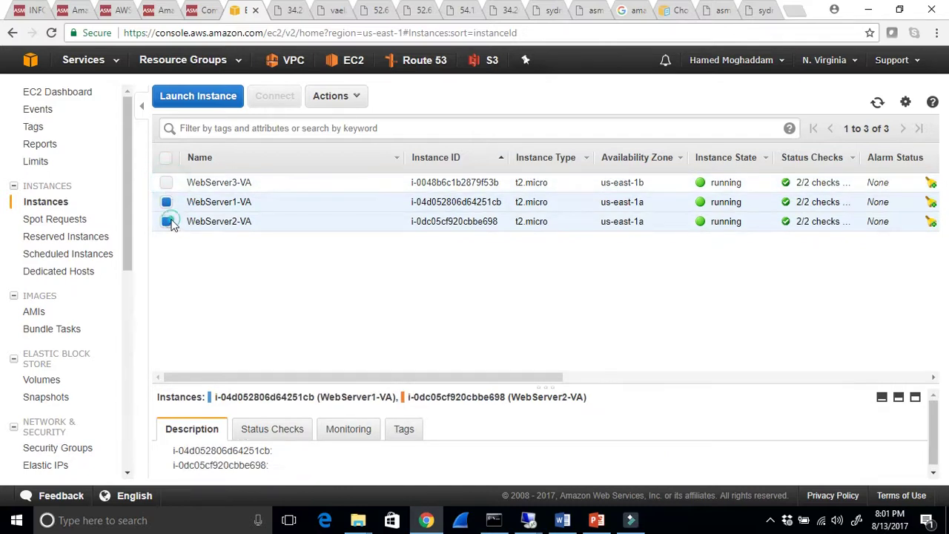
click(169, 221)
click(169, 221)
click(167, 202)
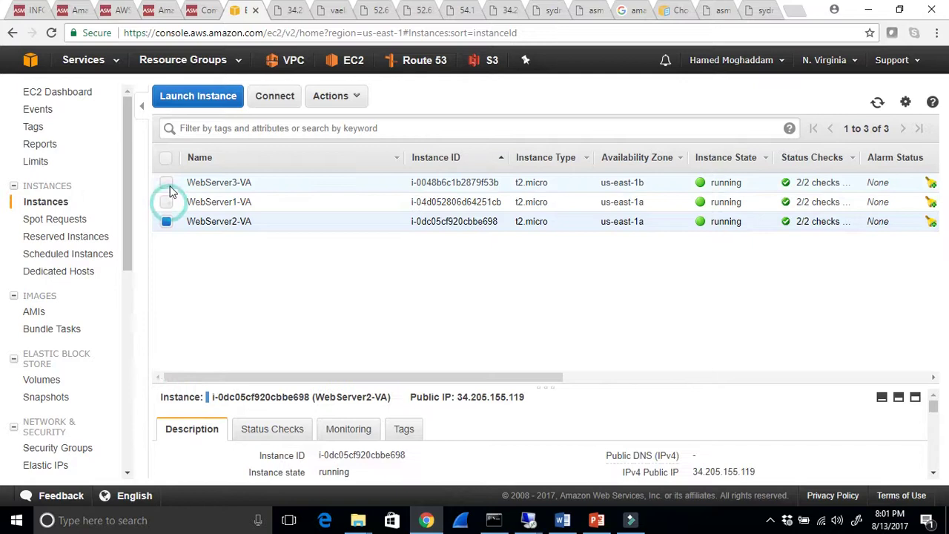
click(167, 183)
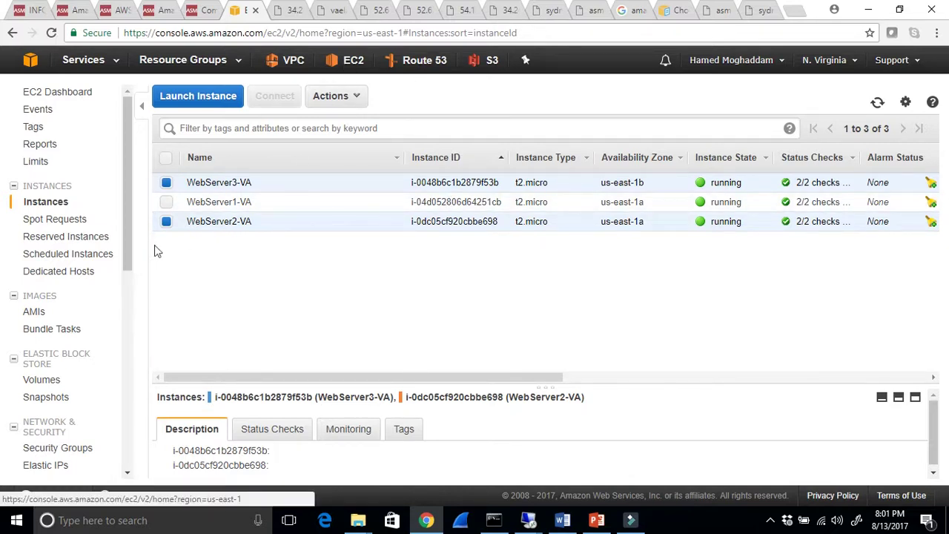
- Open the Virginia load balancers and copy the DNS name of VAElasticLoadBalance
drag(125, 213, 123, 347)
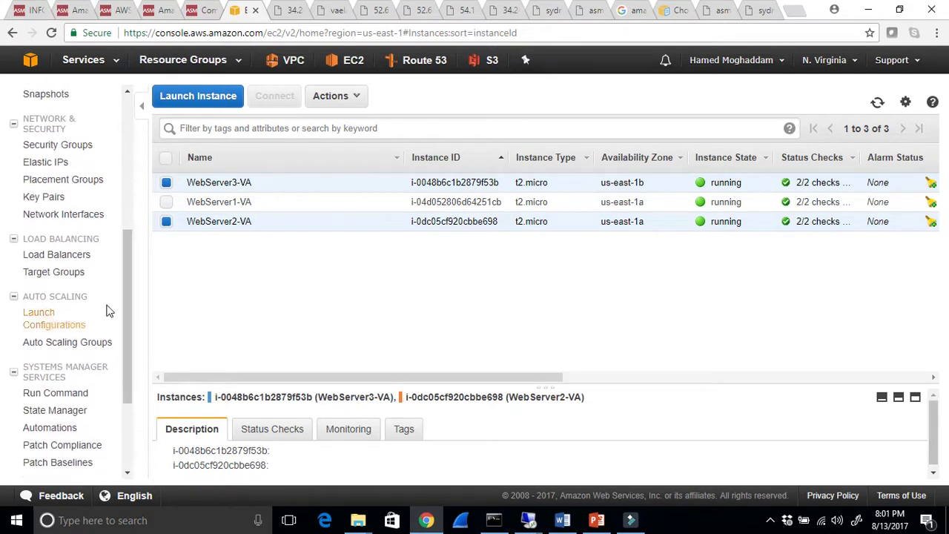
click(72, 258)
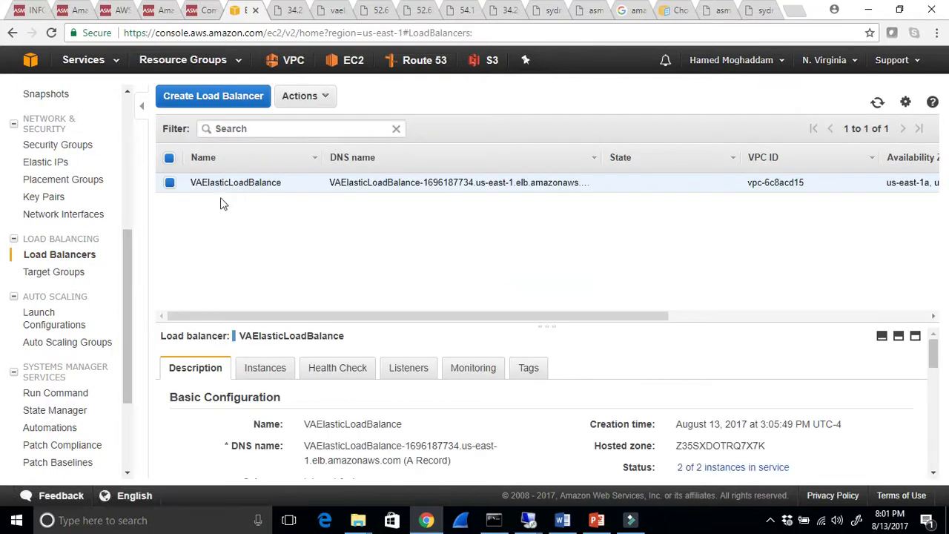
drag(194, 183, 270, 184)
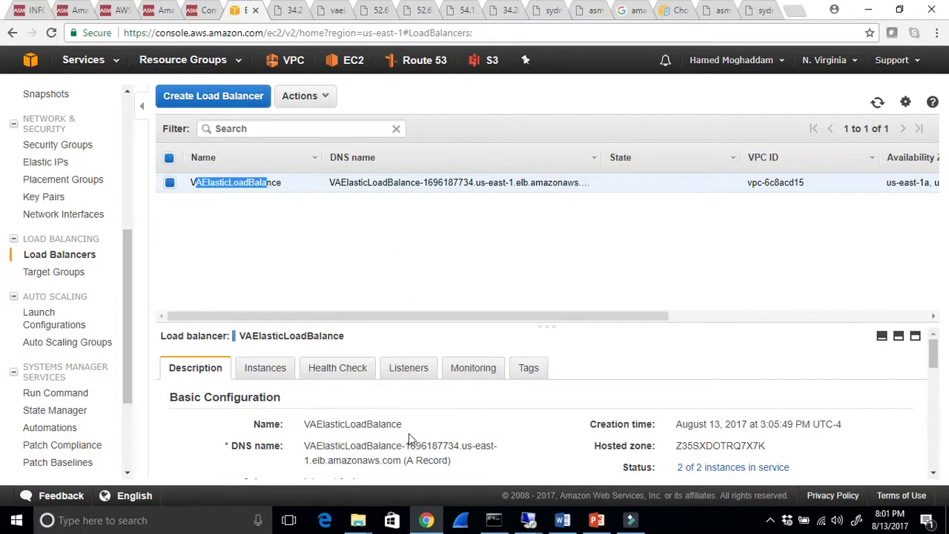
drag(403, 461, 299, 451)
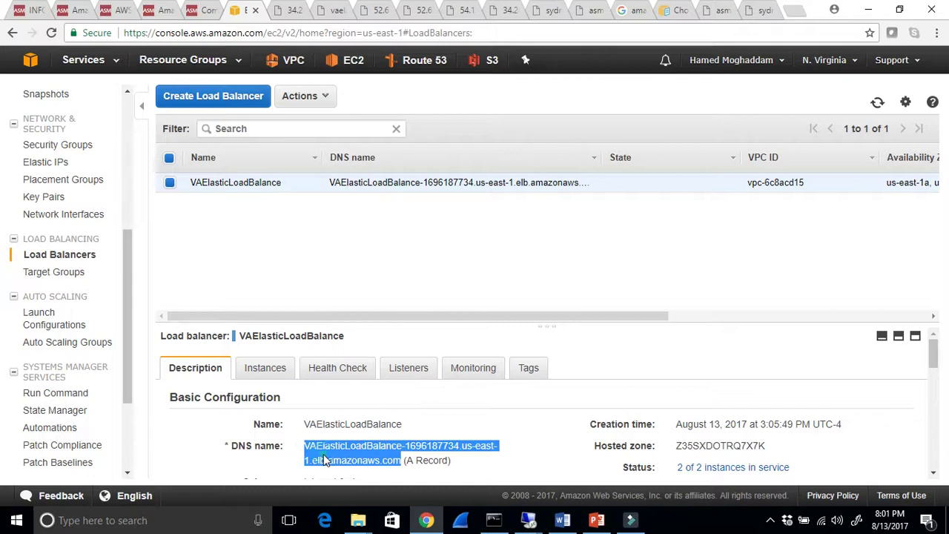
right_click(323, 454)
click(345, 384)
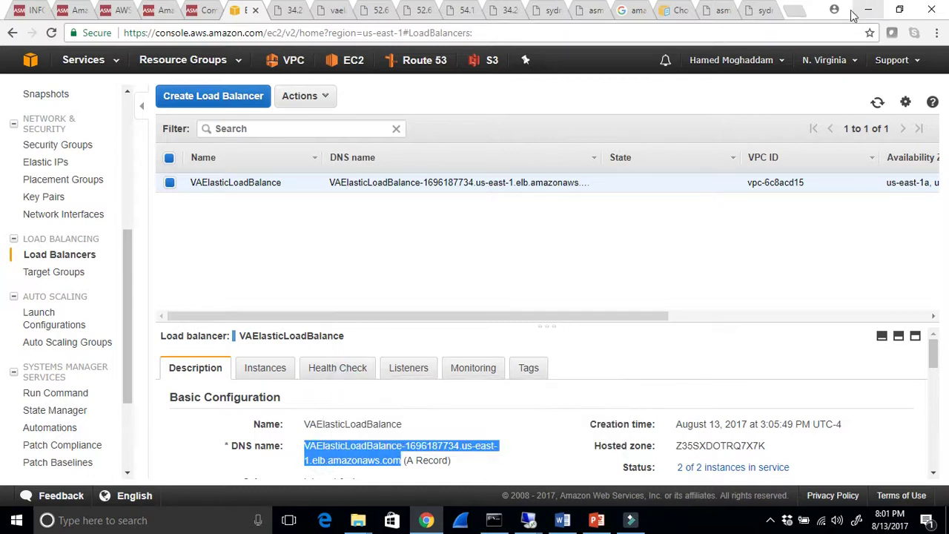
- Open the copied load balancer address in a new browser tab and reload it several times to test the balancing
click(794, 11)
click(532, 34)
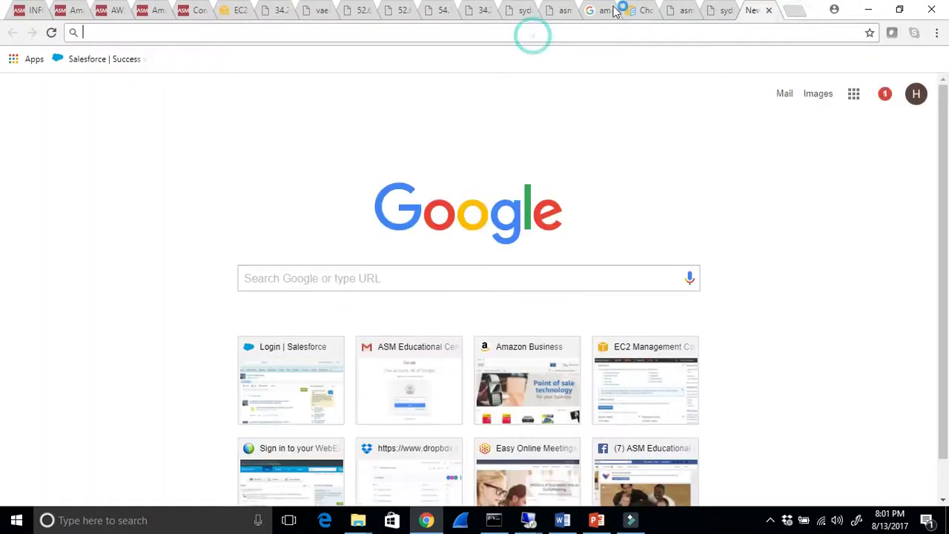
key(ctrl+v)
key(Return)
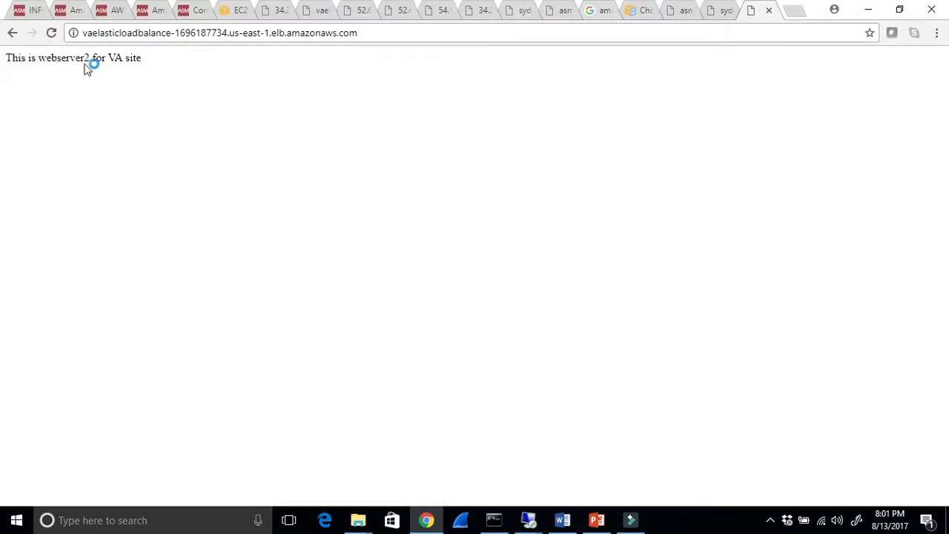
click(51, 35)
click(51, 34)
click(51, 34)
click(52, 35)
- Return to the EC2 console and examine VAElasticLoadBalance's registered instances, their status and the health of its availability zones
click(636, 12)
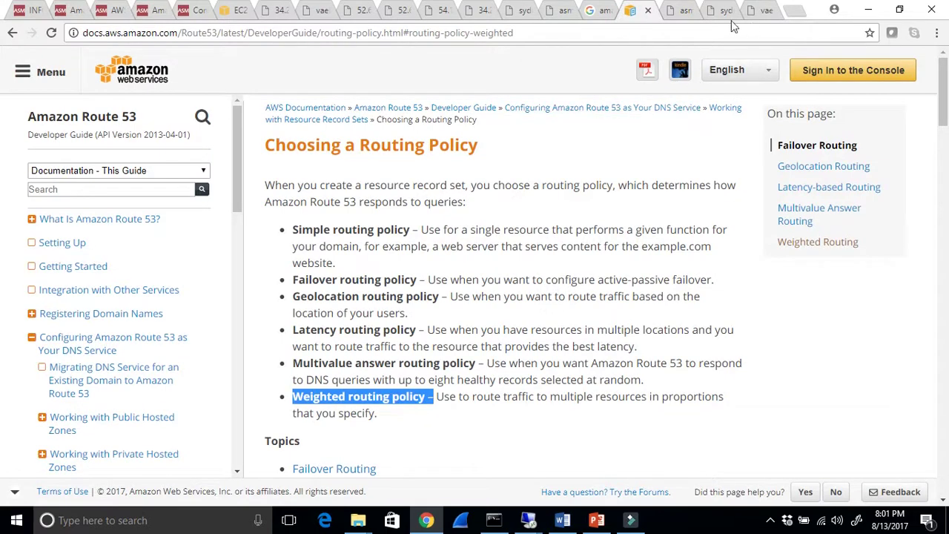
click(234, 10)
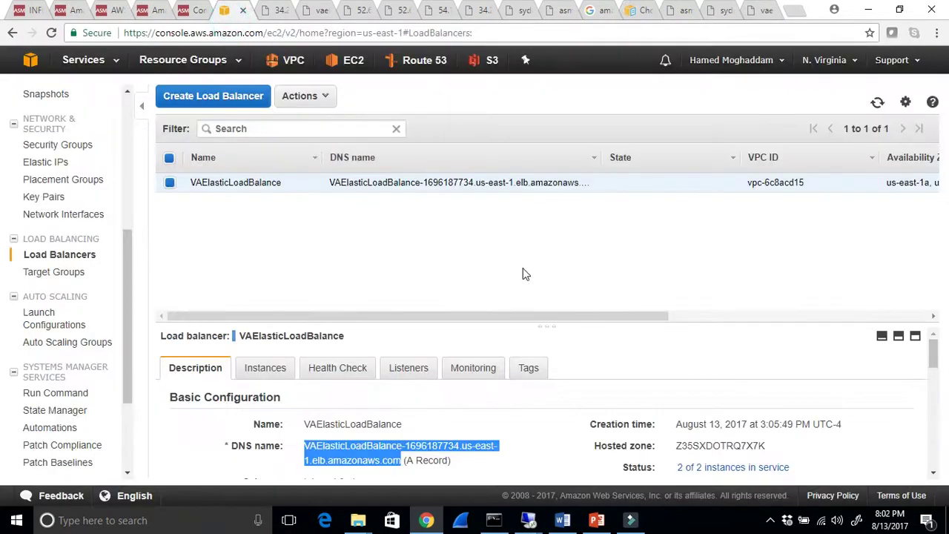
click(265, 368)
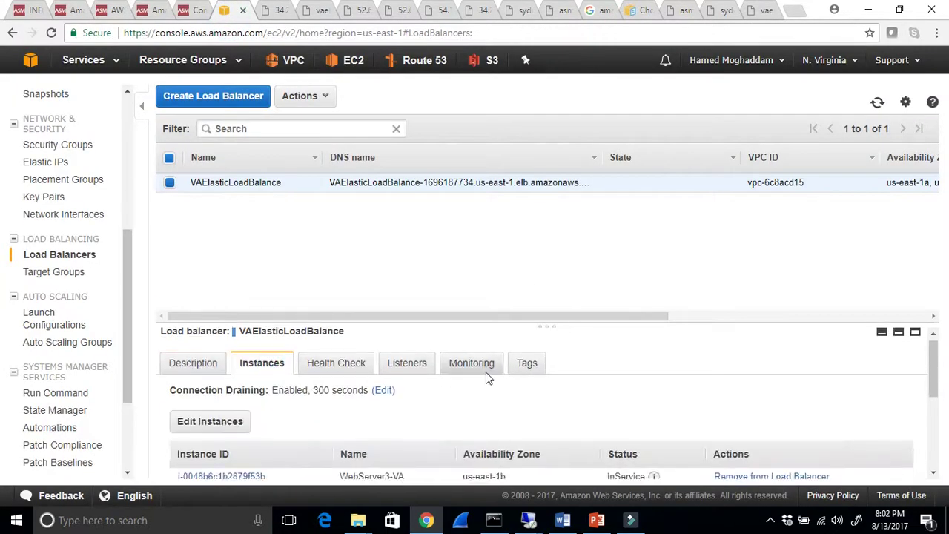
scroll(487, 377, down, 3)
scroll(397, 419, down, 1)
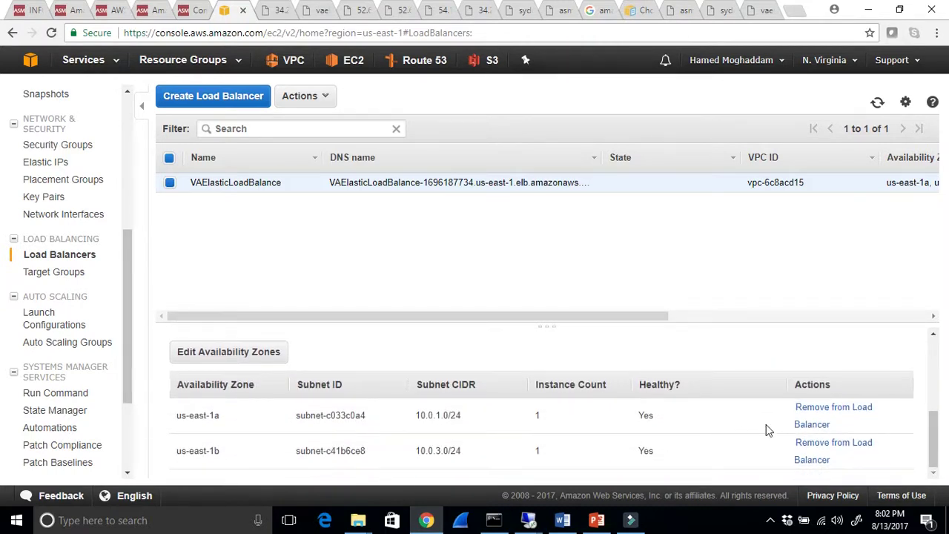
drag(664, 418, 628, 422)
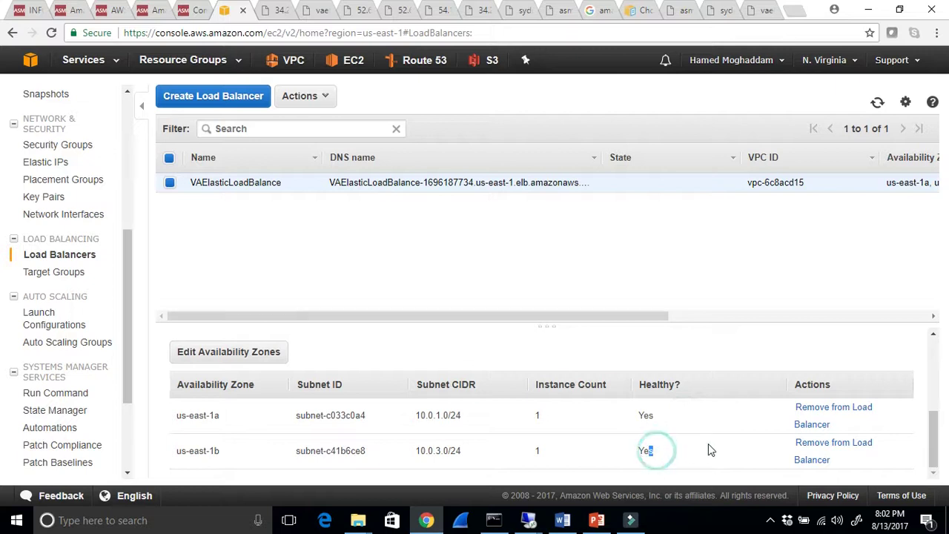
scroll(708, 445, up, 5)
scroll(715, 452, down, 1)
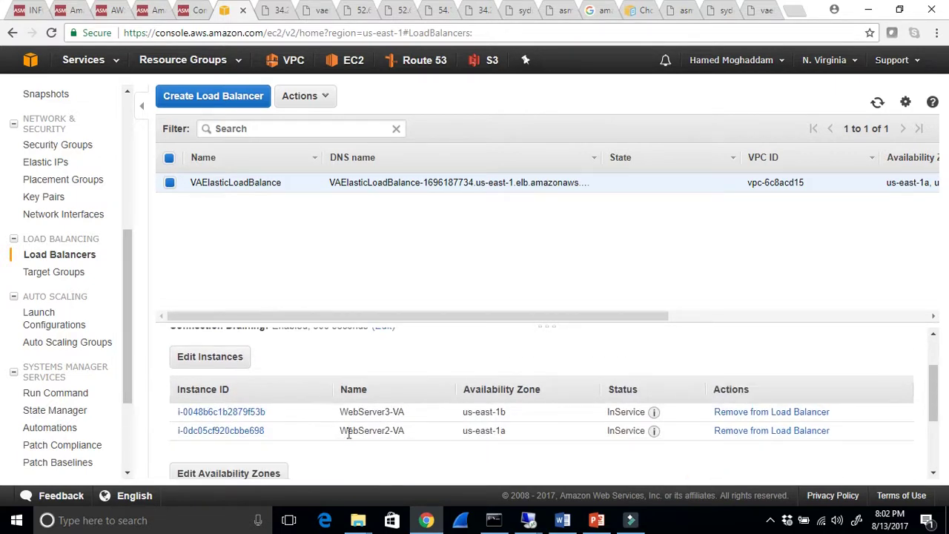
drag(406, 412, 342, 414)
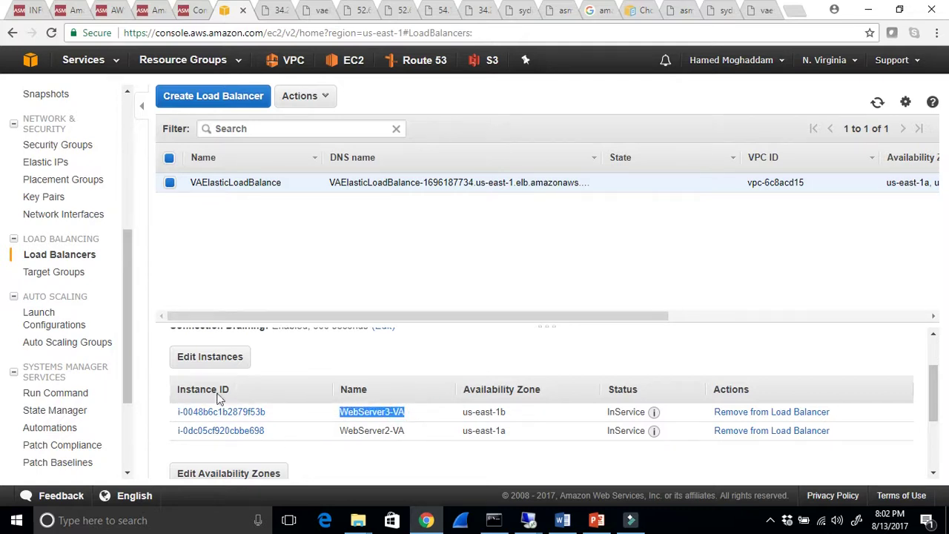
click(242, 101)
click(481, 132)
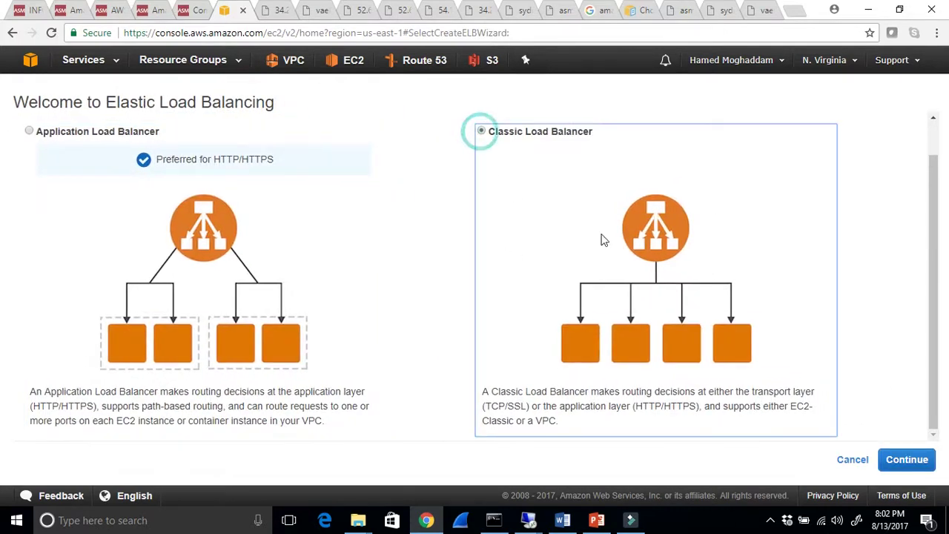
click(907, 466)
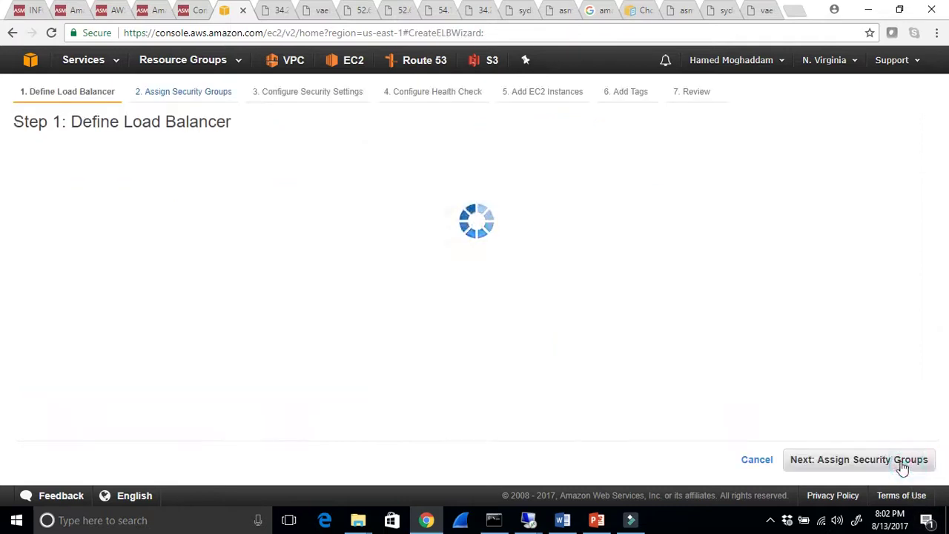
click(398, 231)
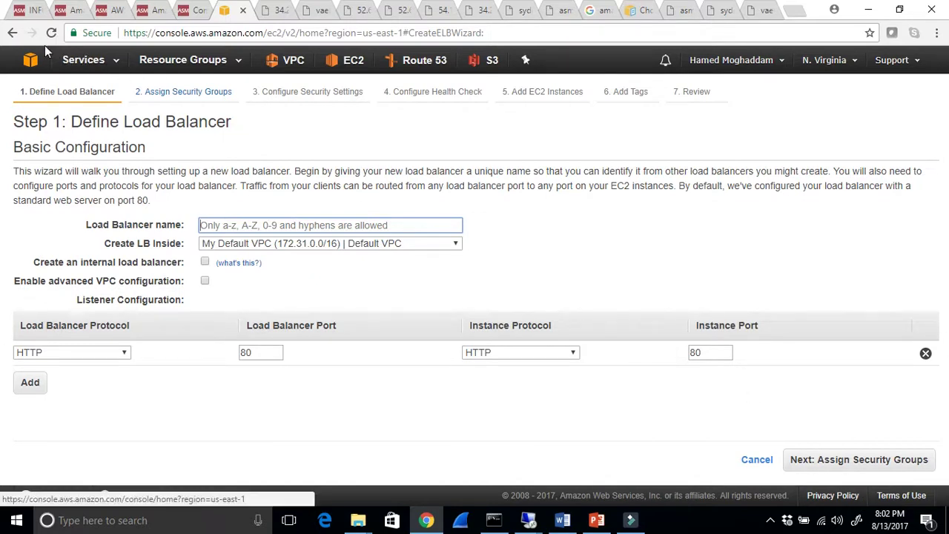
click(12, 33)
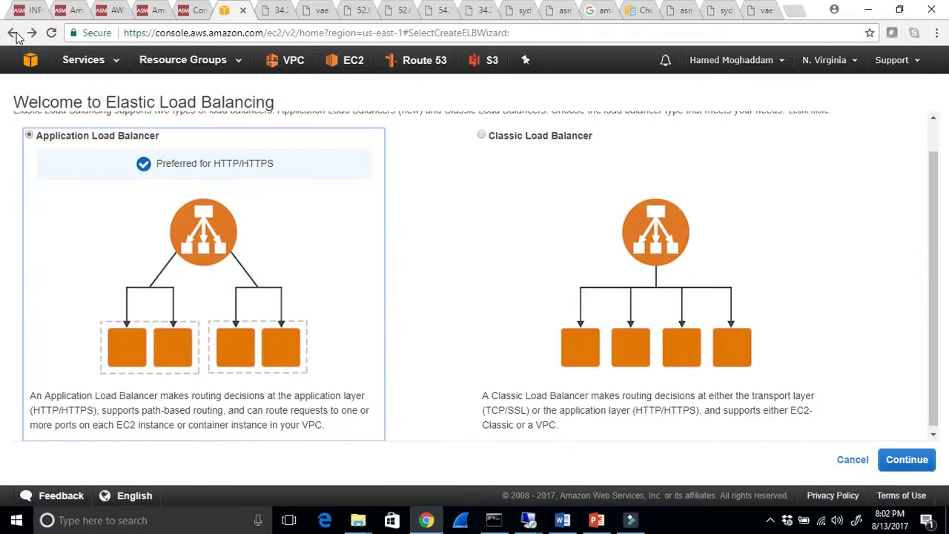
click(14, 34)
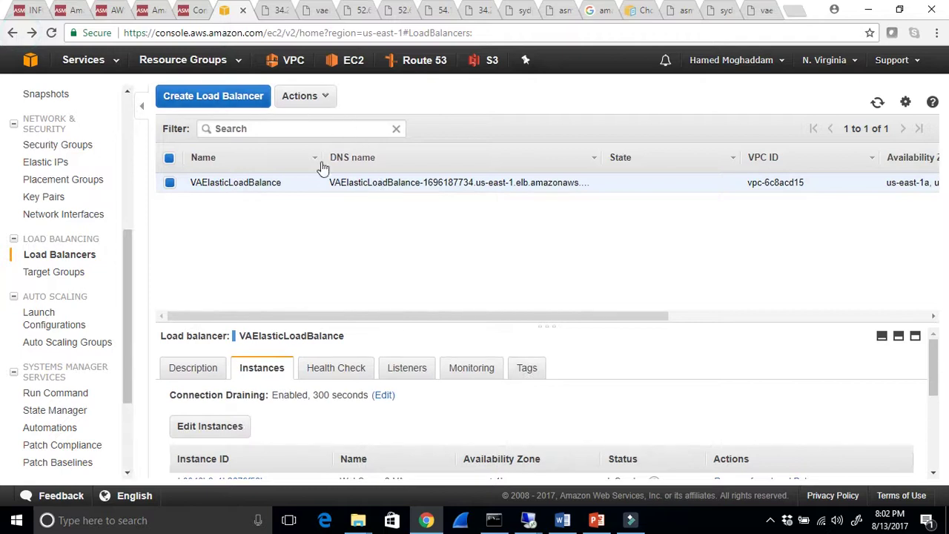
- Switch the console to the Asia Pacific (Sydney) region and list its running EC2 instances
click(845, 65)
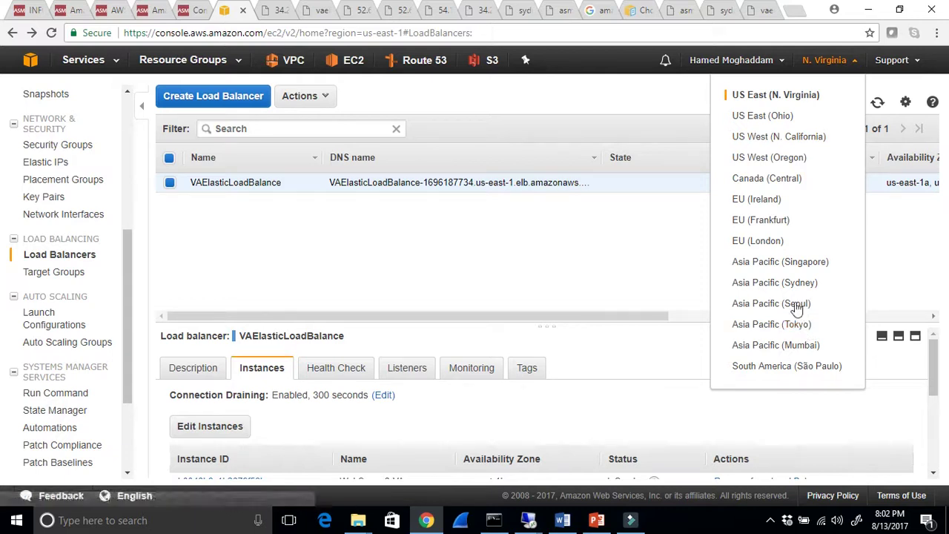
click(784, 282)
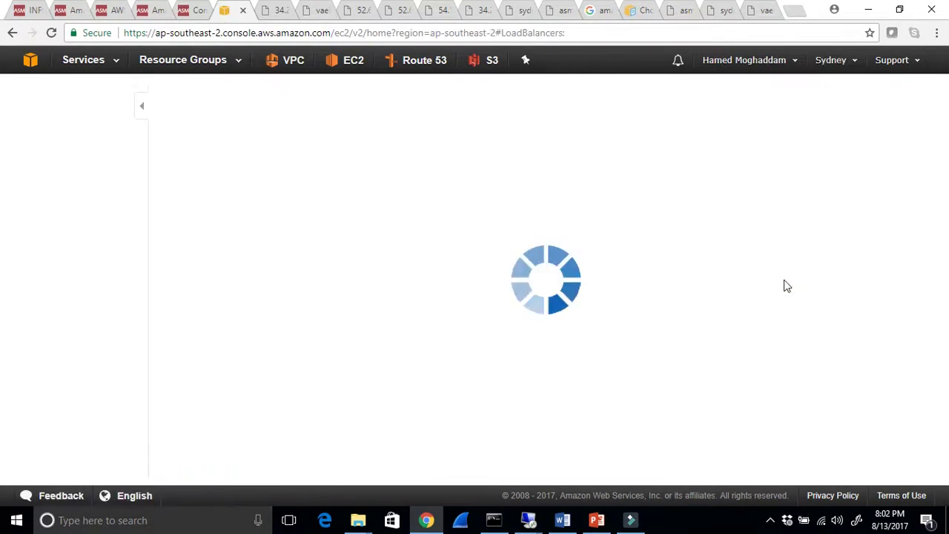
click(354, 60)
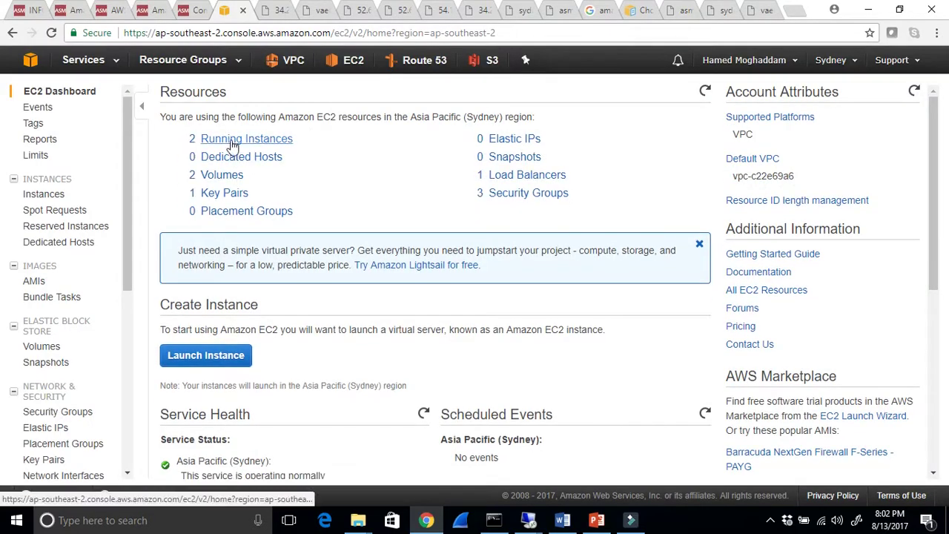
click(232, 141)
- View the details of Webserver2Sydney and Webserver1Sydney one after the other, and clear the selection
click(166, 203)
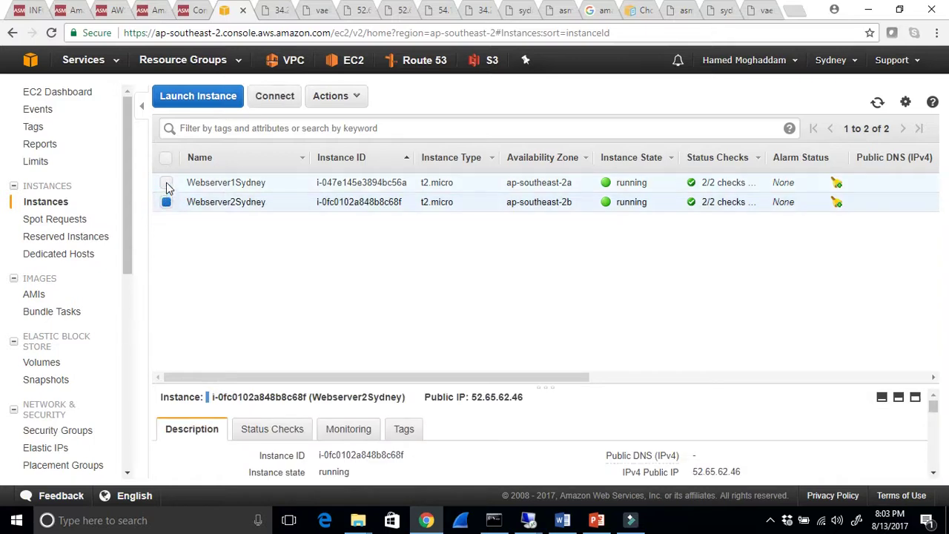
click(166, 183)
click(166, 203)
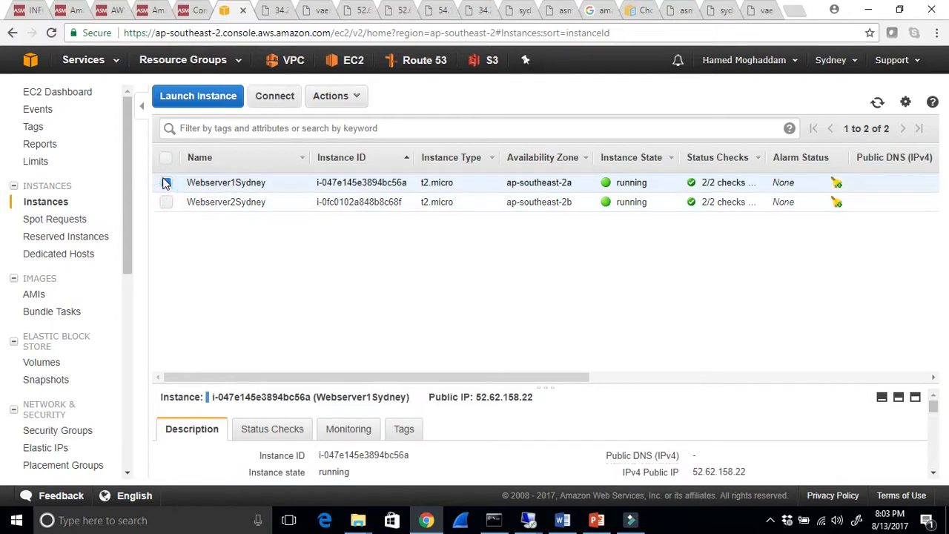
click(166, 183)
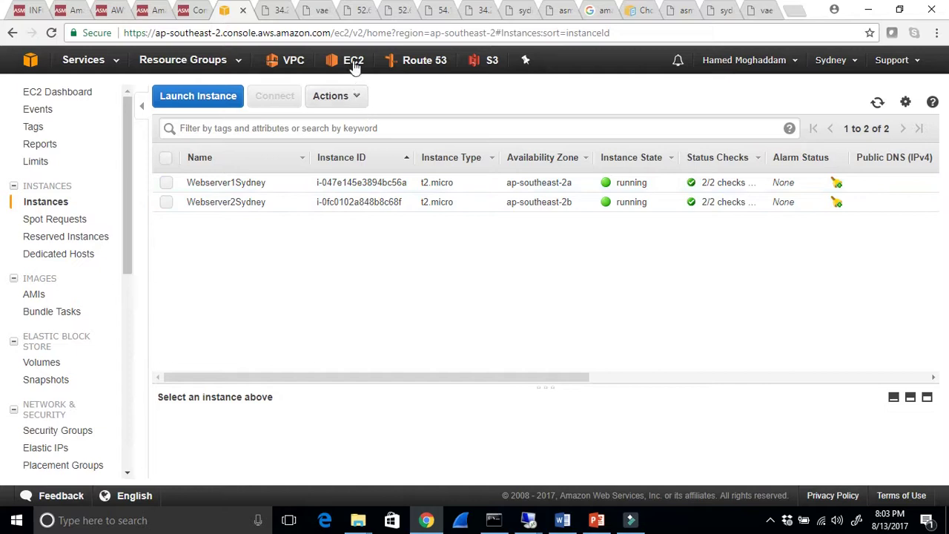
- Open the Sydney load balancers and examine the instances registered with SydneyELB
drag(123, 231, 145, 327)
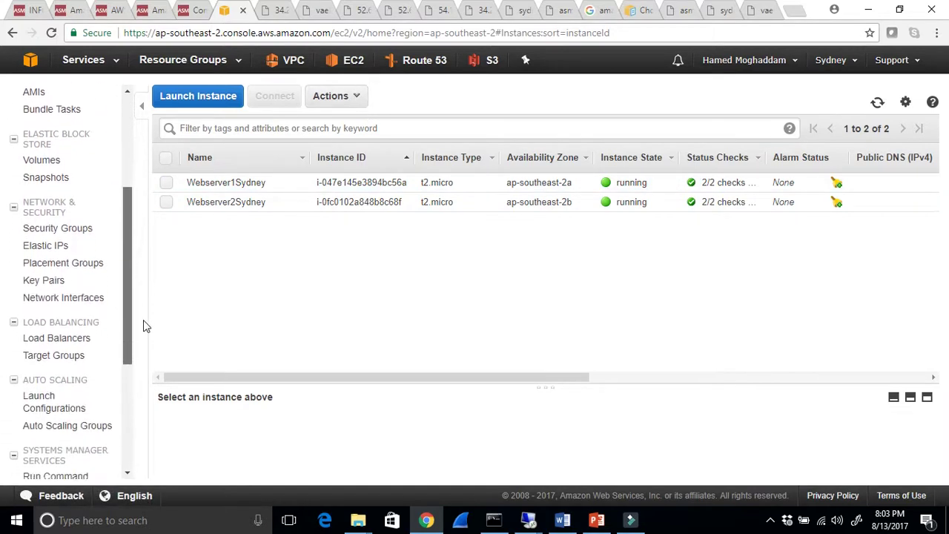
click(66, 340)
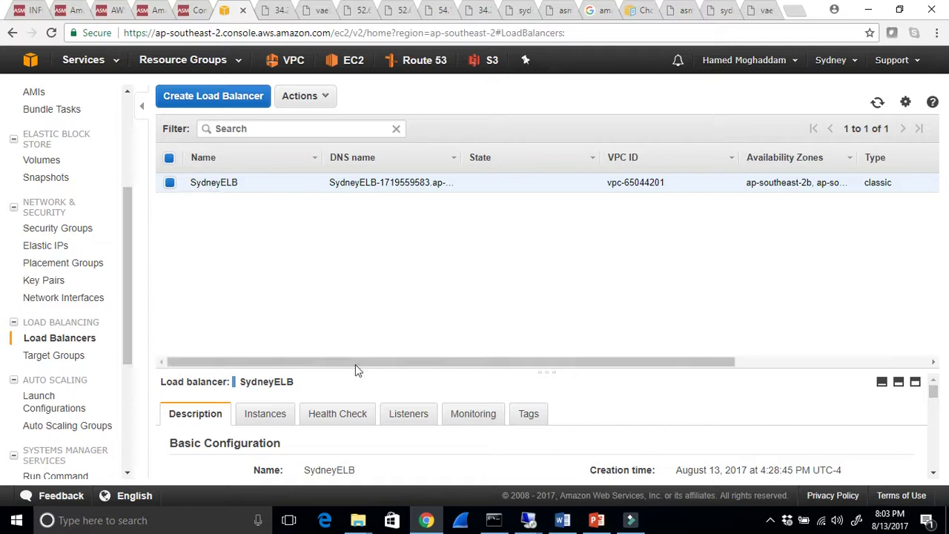
click(263, 414)
scroll(381, 399, down, 3)
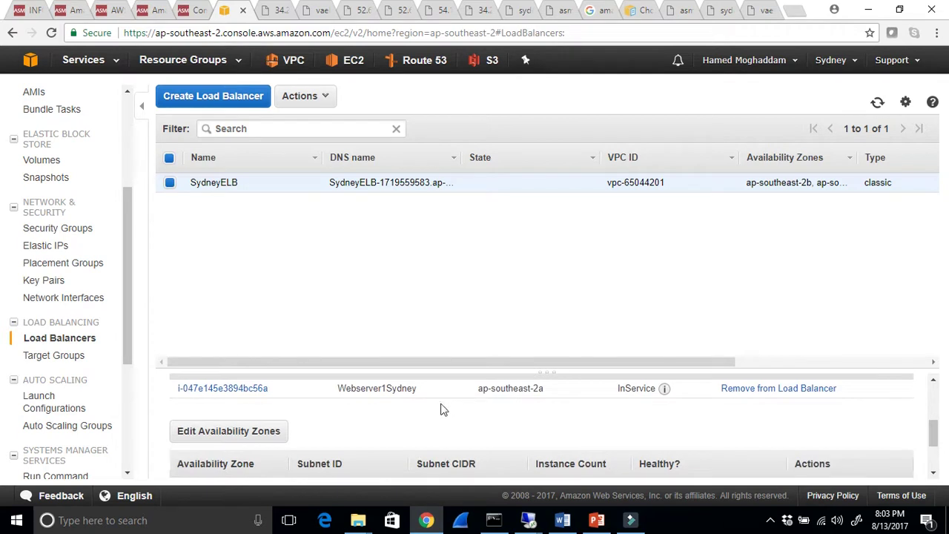
- Check Webserver1Sydney's availability zone and service status among SydneyELB's registered instances
drag(419, 390, 333, 390)
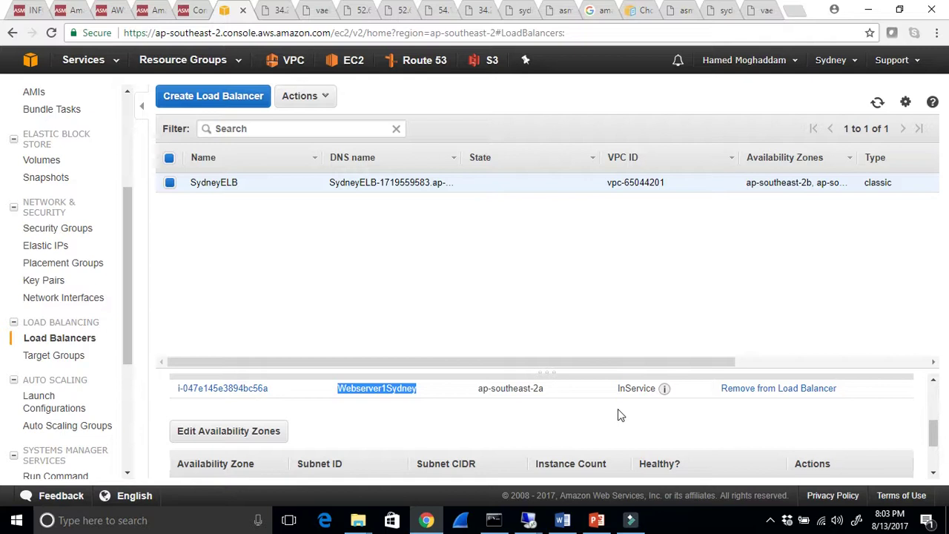
scroll(618, 409, down, 1)
scroll(617, 409, up, 4)
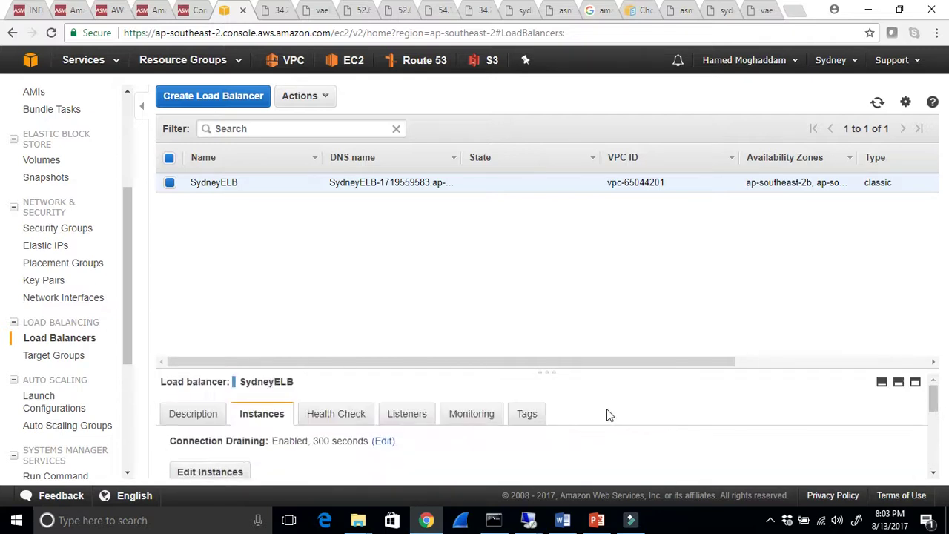
- Copy SydneyELB's DNS name, without the record type, from the load balancer's description
click(175, 414)
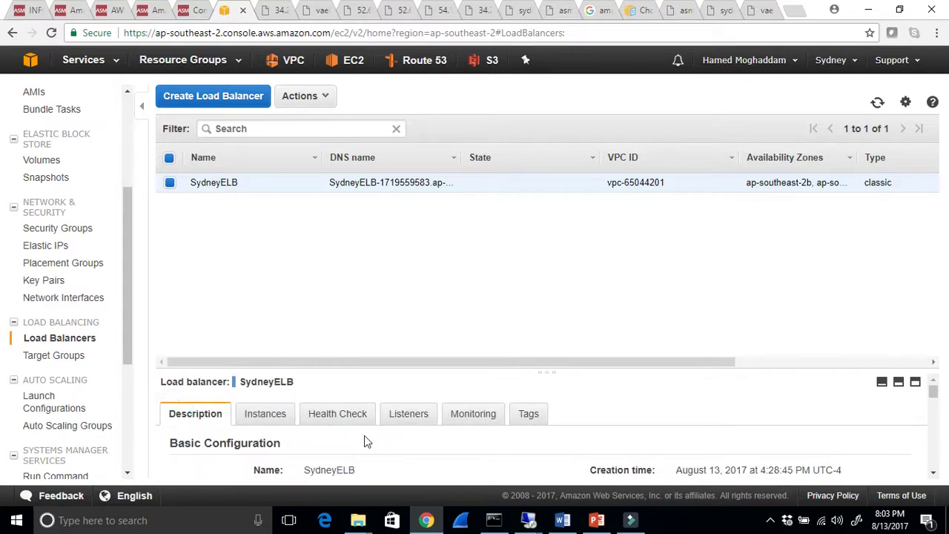
scroll(364, 437, down, 1)
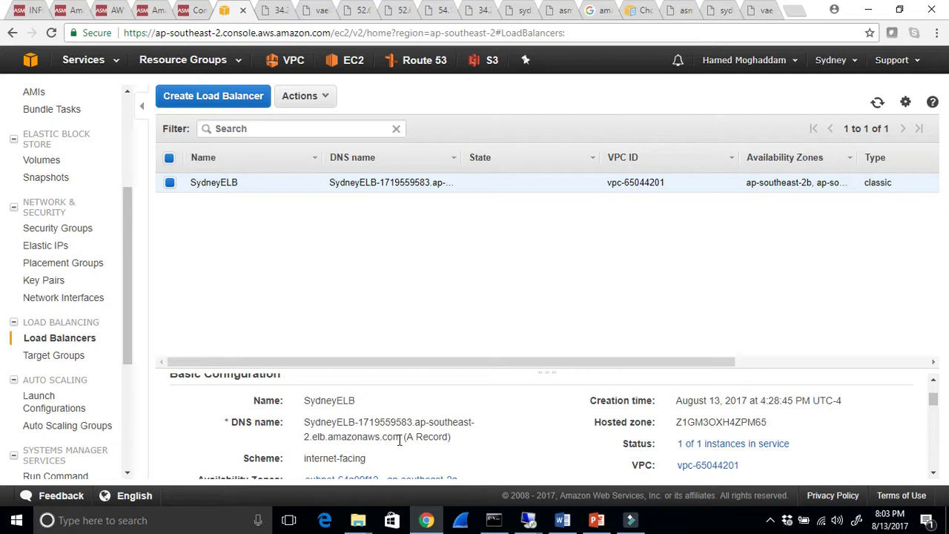
drag(401, 437, 299, 428)
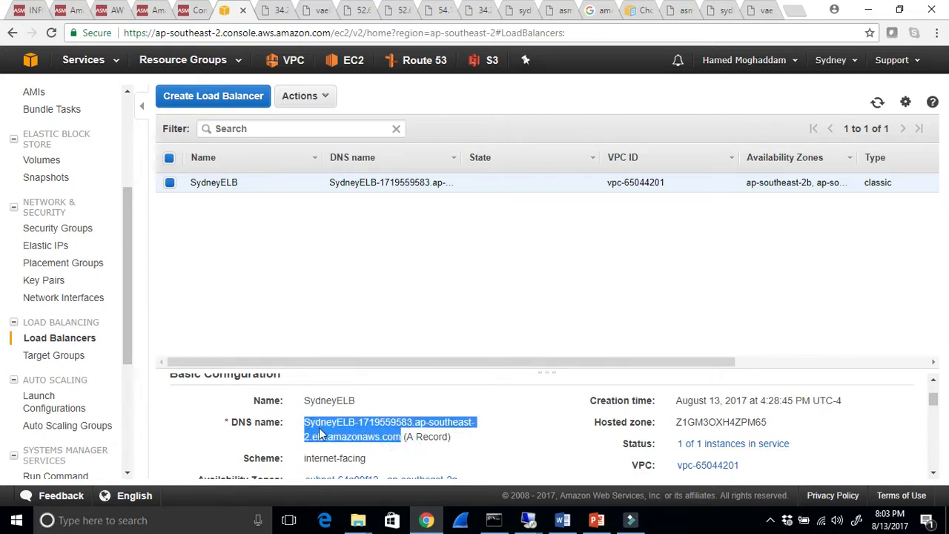
right_click(320, 434)
click(332, 439)
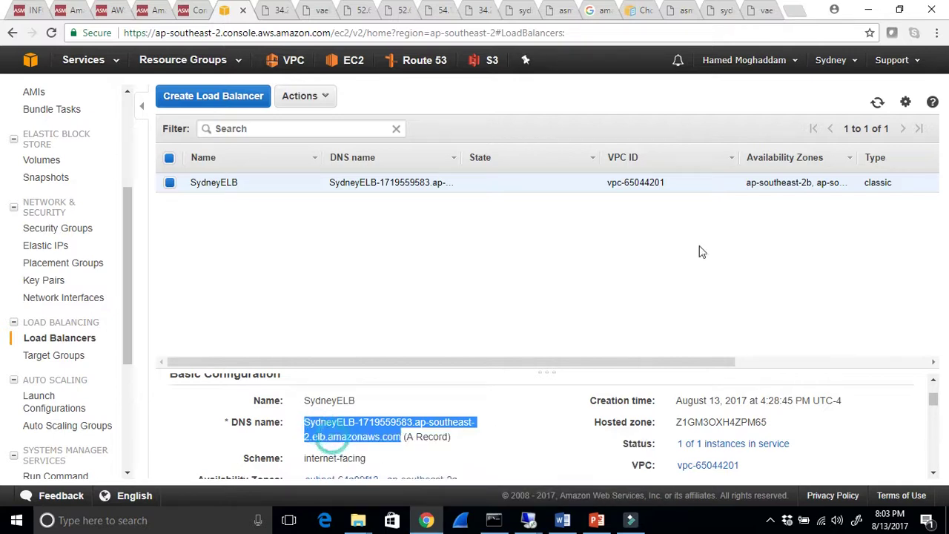
- Load SydneyELB's copied DNS name in a new browser tab and reload it to check which web server responds
click(795, 11)
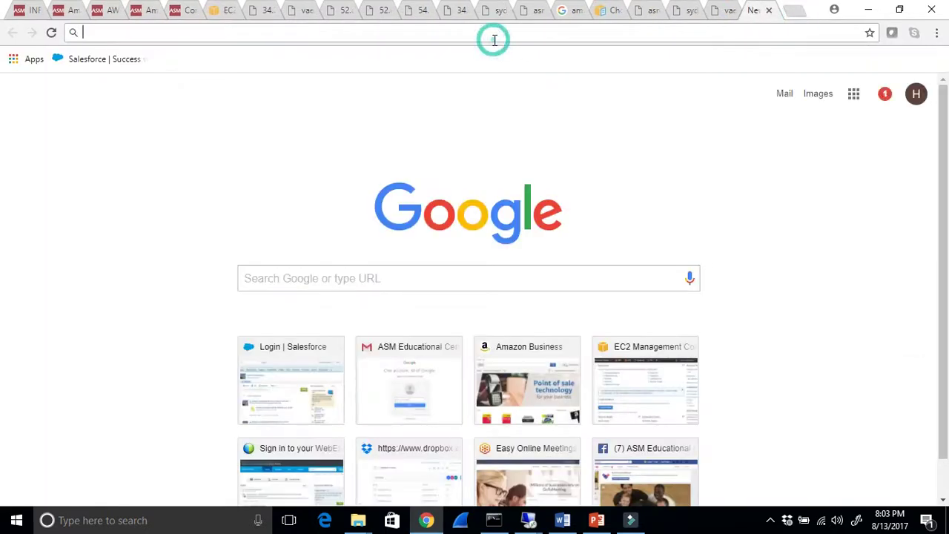
key(ctrl+v)
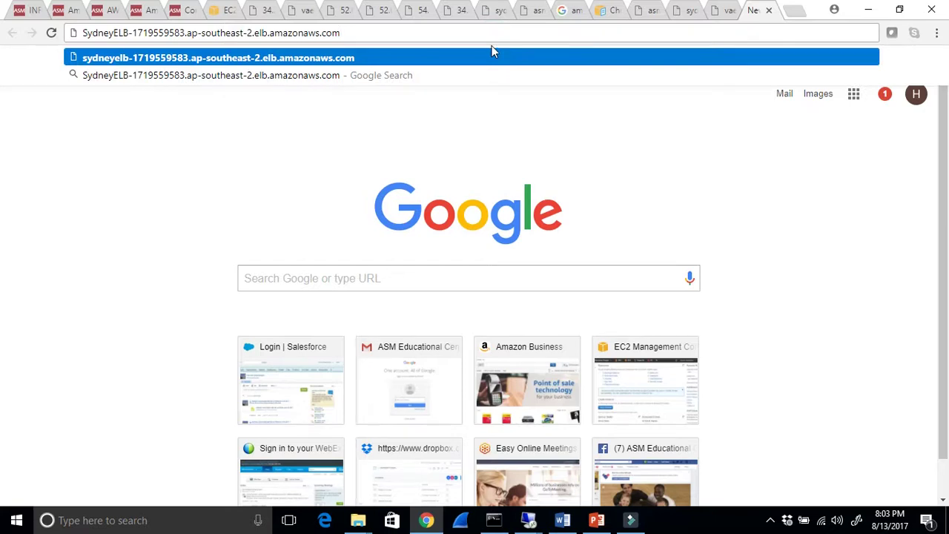
key(Return)
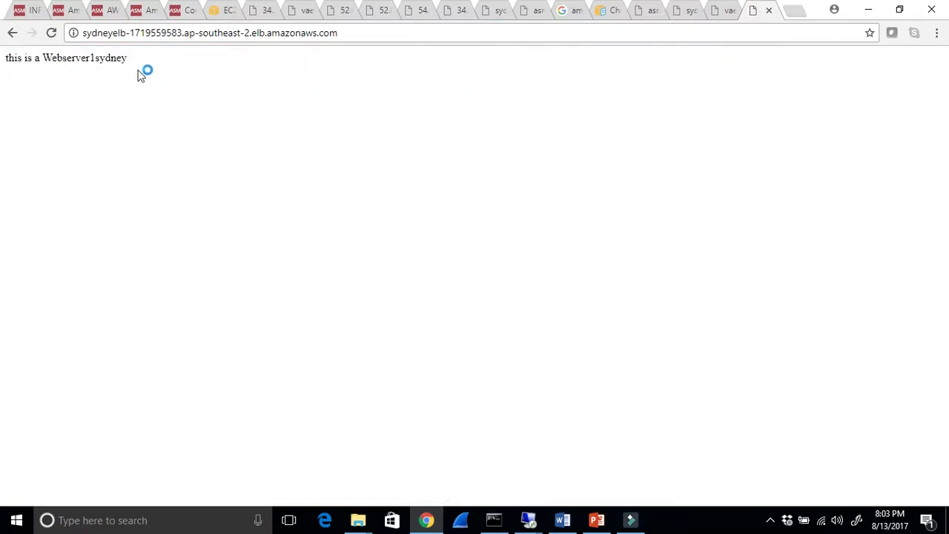
drag(131, 61, 9, 58)
click(51, 32)
click(52, 33)
drag(133, 59, 7, 71)
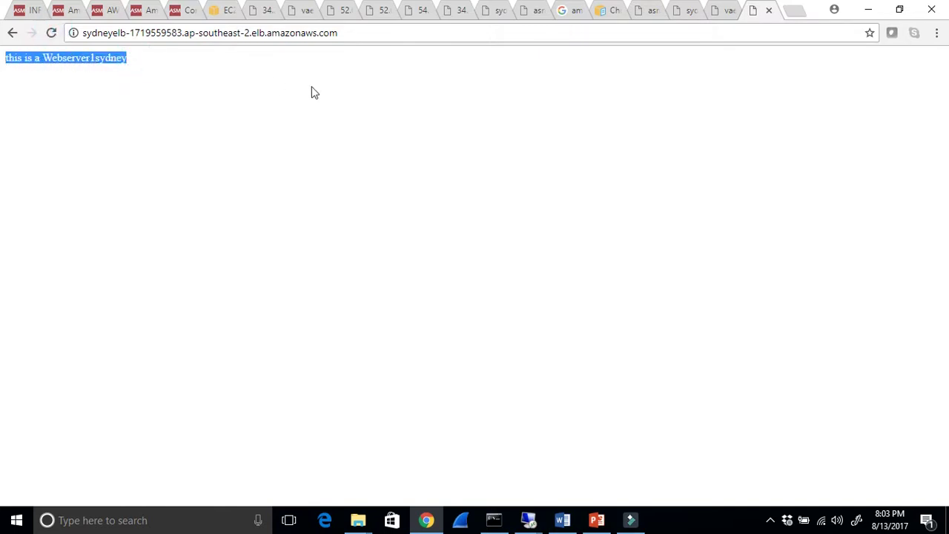
- Go back to the page served by VAElasticLoadBalance and highlight its full address for comparison with SydneyELB's address
click(359, 34)
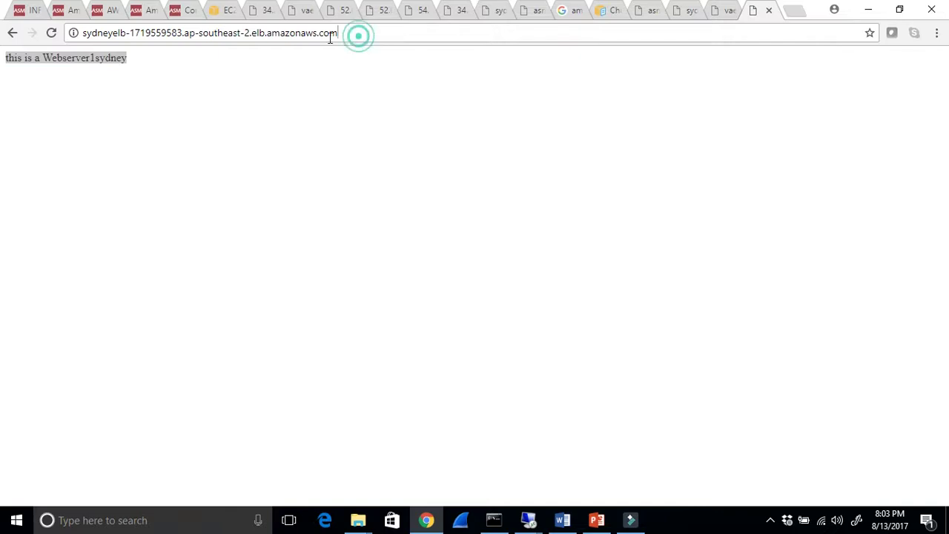
click(717, 15)
drag(390, 34, 67, 43)
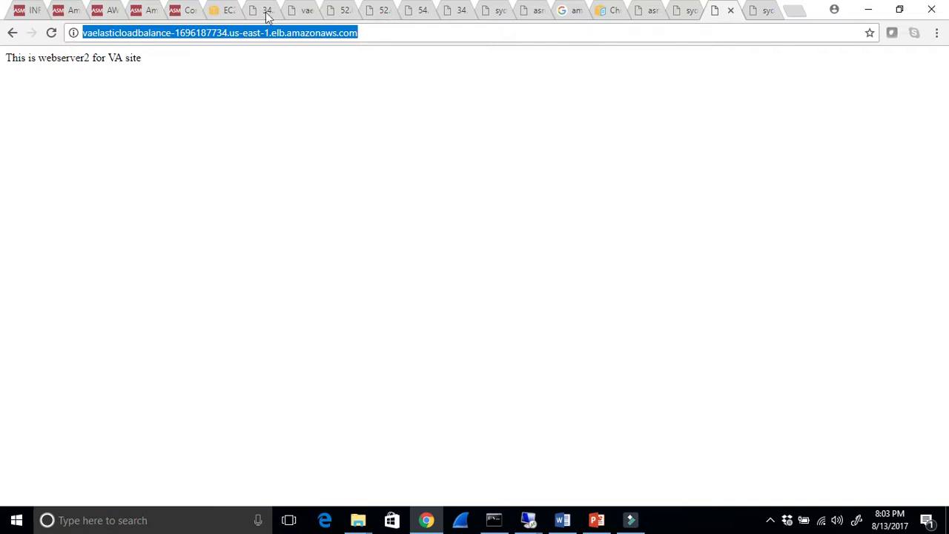
- Return to the AWS console, open Route 53 and list the registered domains
click(214, 12)
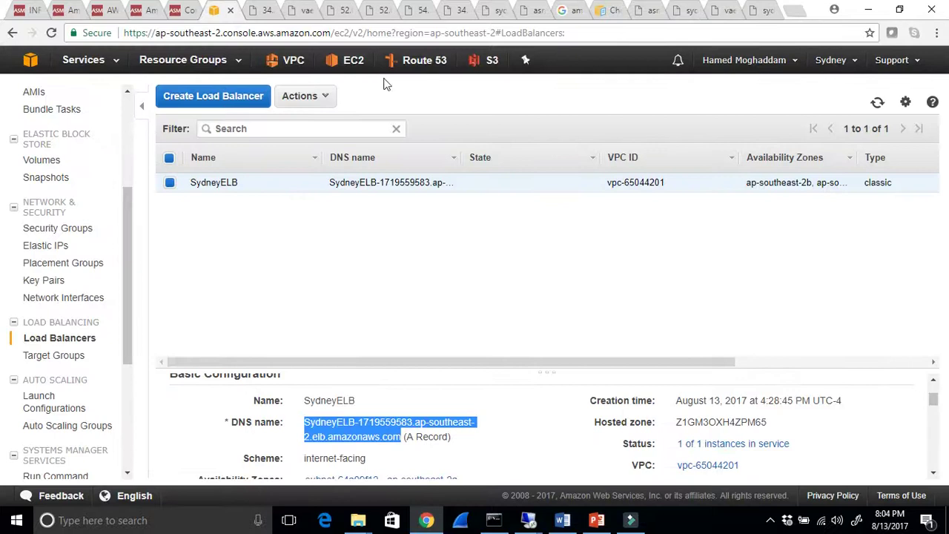
click(424, 61)
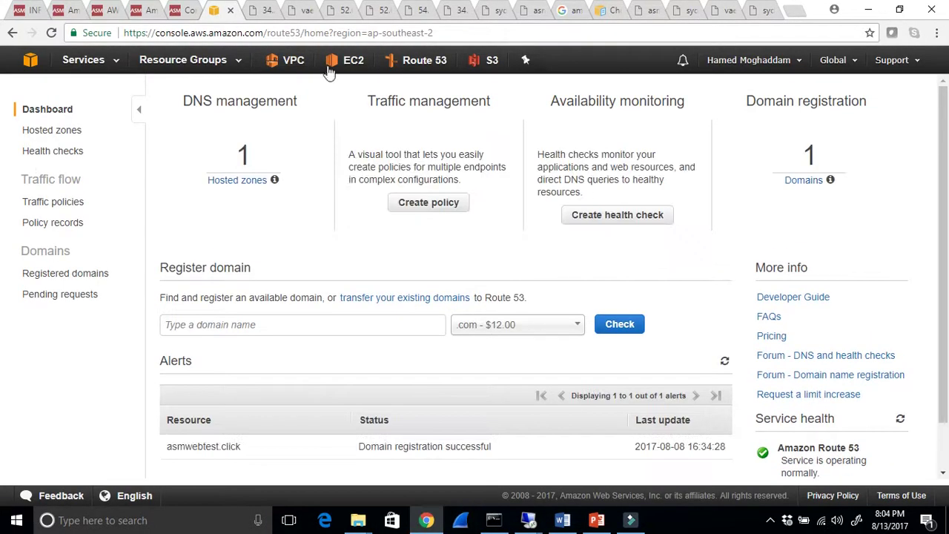
click(58, 276)
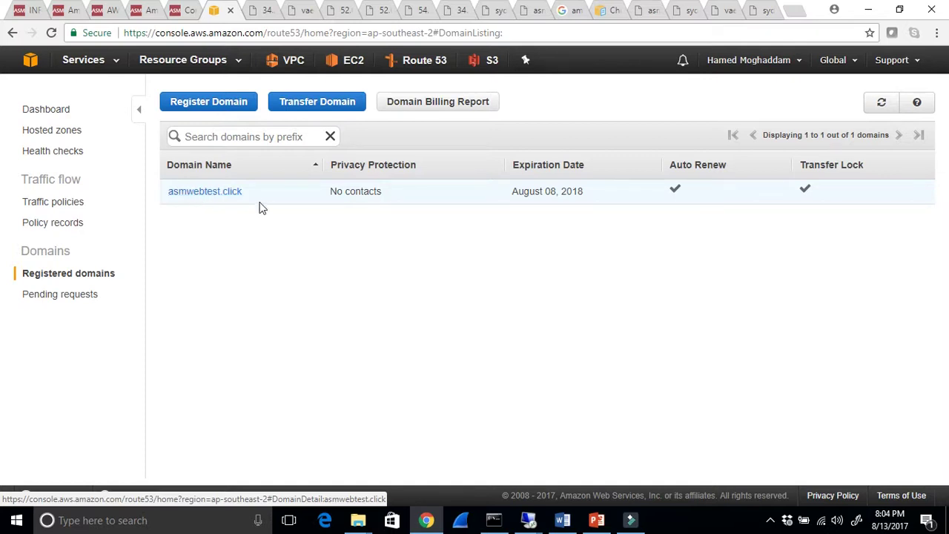
- View the form for registering a new domain, then return to the list of registered domains
click(213, 108)
click(321, 143)
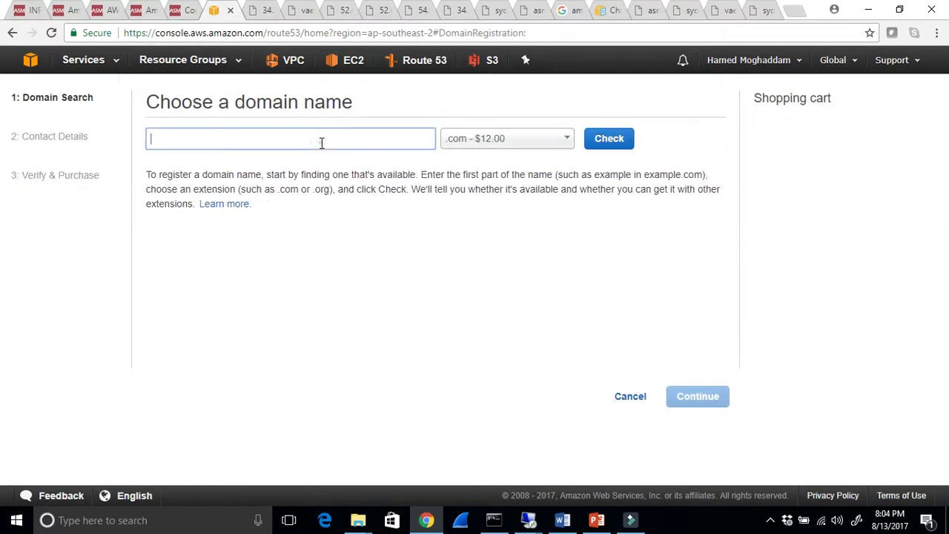
click(11, 34)
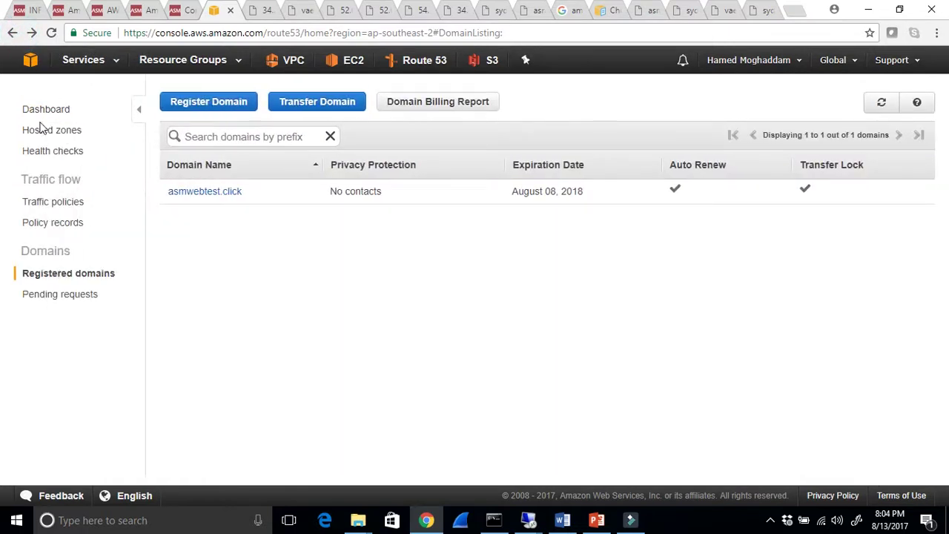
- Open the record sets of the asmwebtest.click hosted zone from the Route 53 dashboard
click(45, 111)
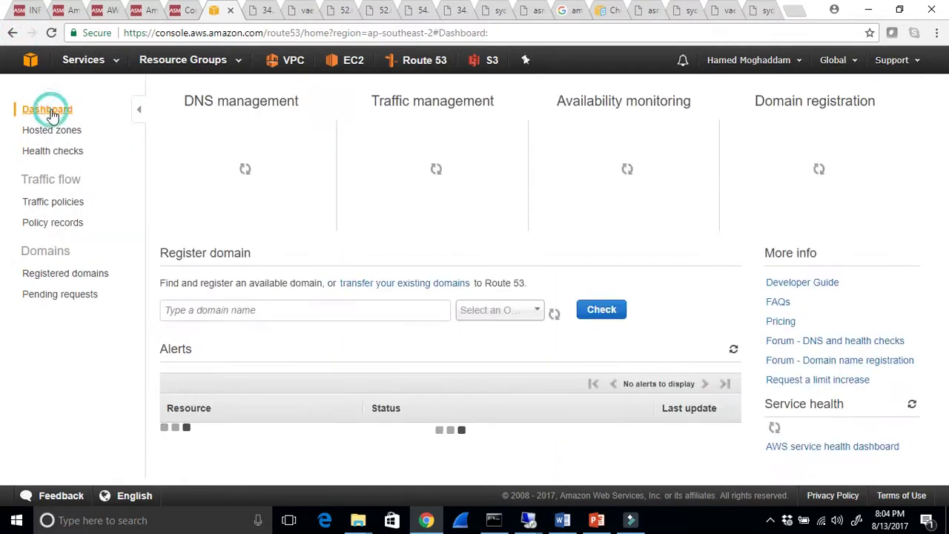
click(239, 185)
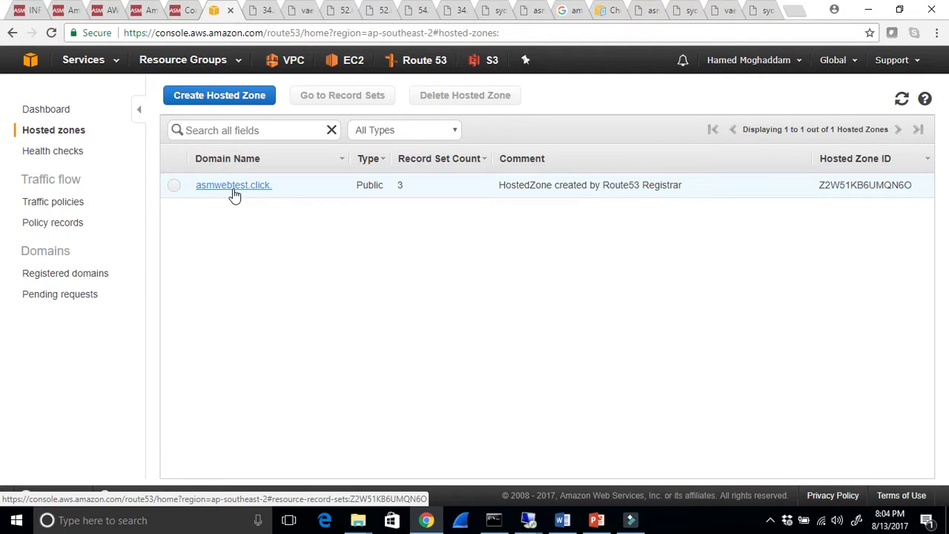
click(235, 188)
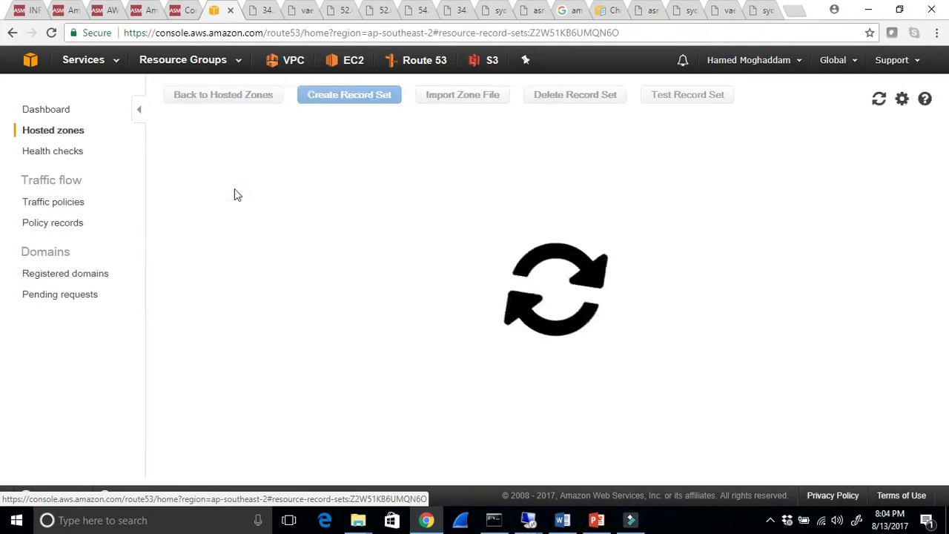
drag(293, 473, 165, 466)
- Select the asmwebtest.click A record and examine its alias value and the available routing policies without changing the policy
click(174, 209)
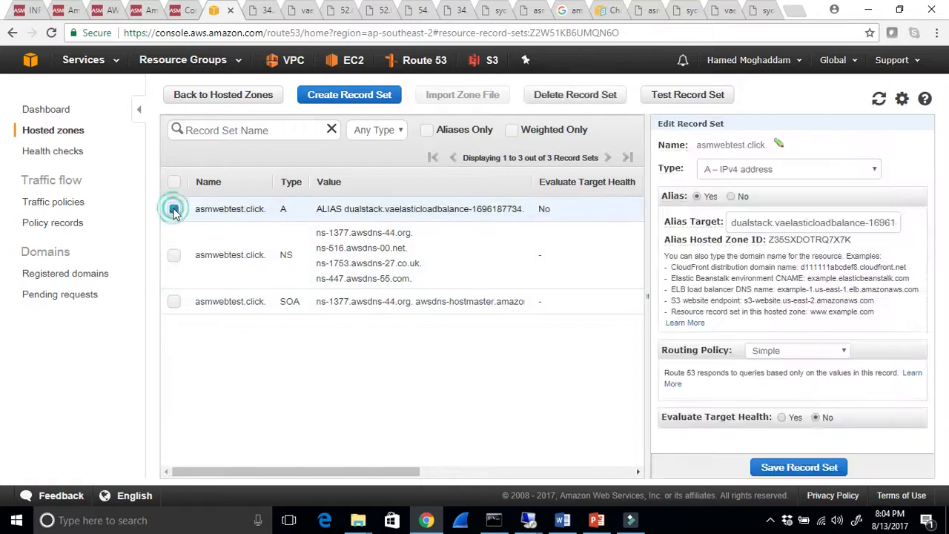
drag(324, 212, 511, 211)
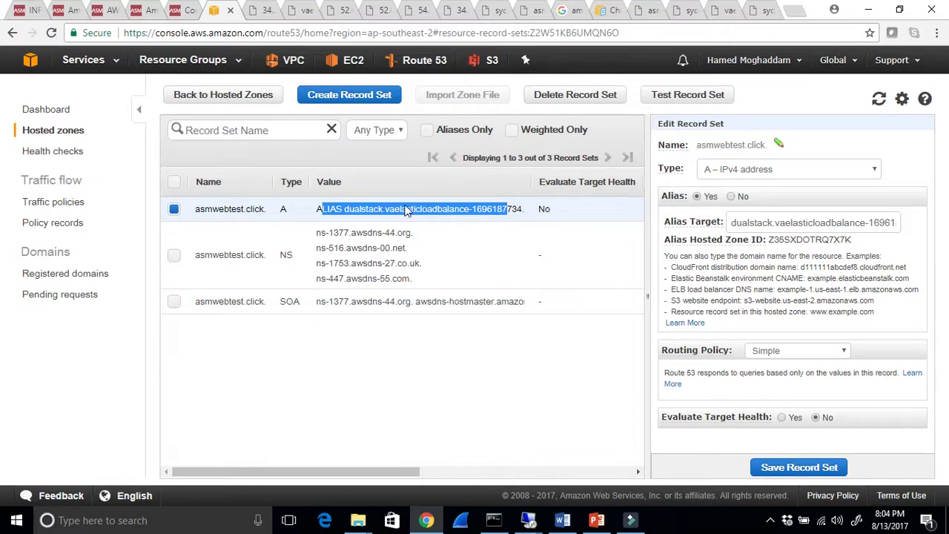
click(846, 352)
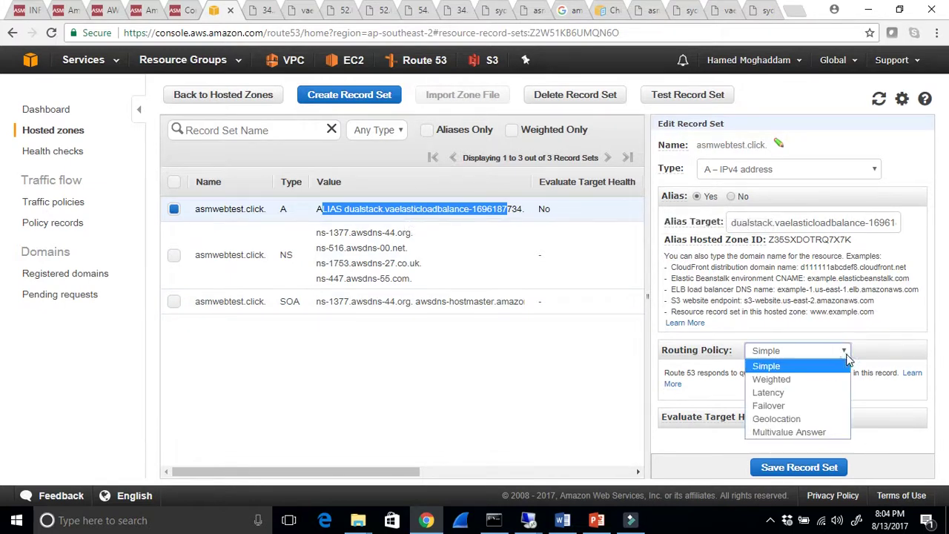
click(871, 353)
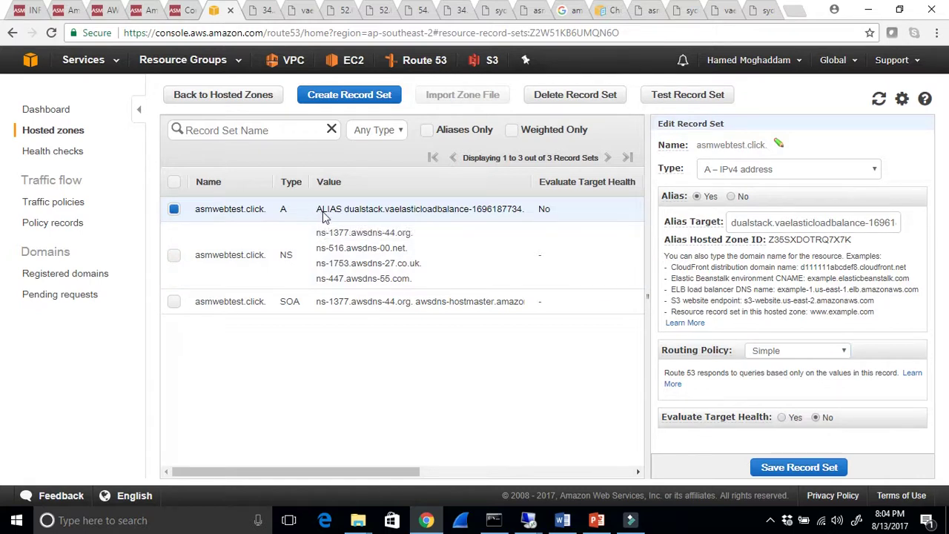
drag(318, 211, 523, 222)
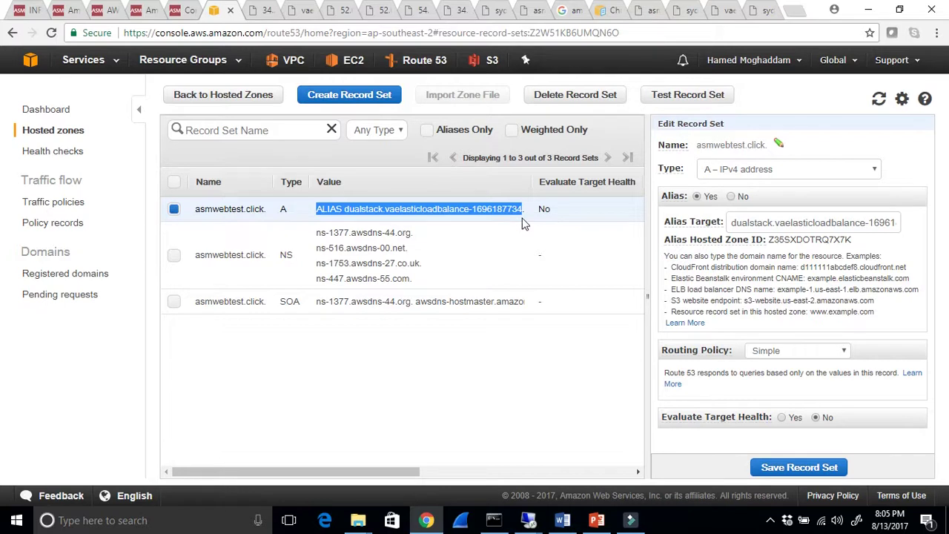
- Revisit the VAElasticLoadBalance page and load asmwebtest.click in a new browser tab
click(714, 12)
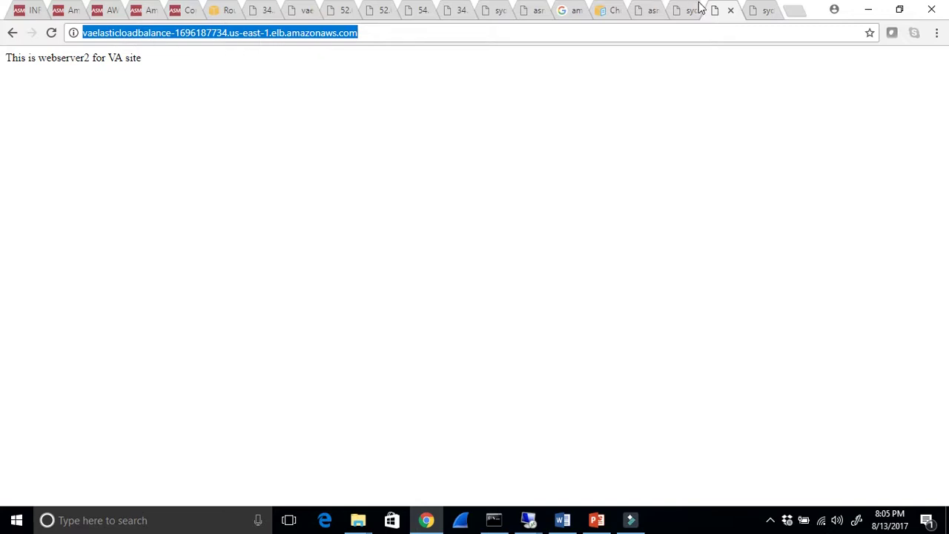
click(793, 13)
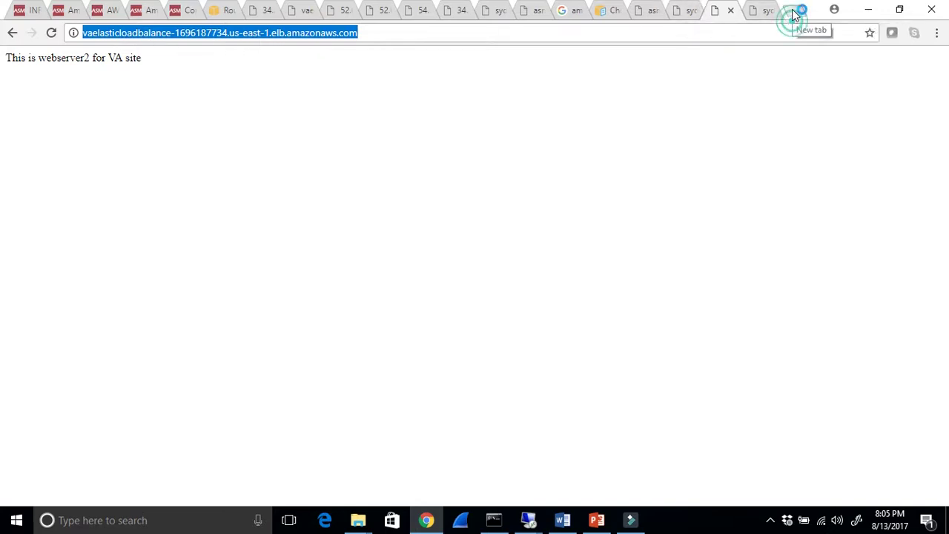
click(628, 37)
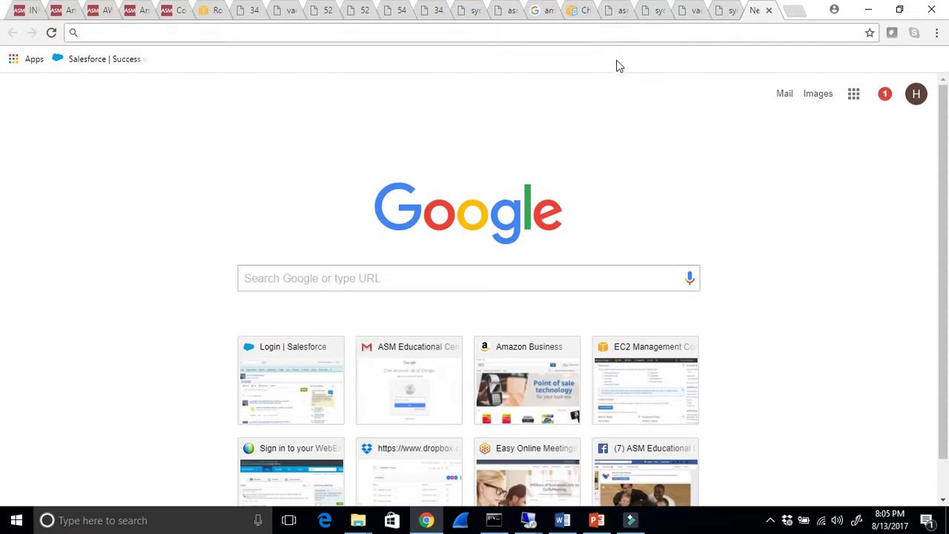
text(asmte)
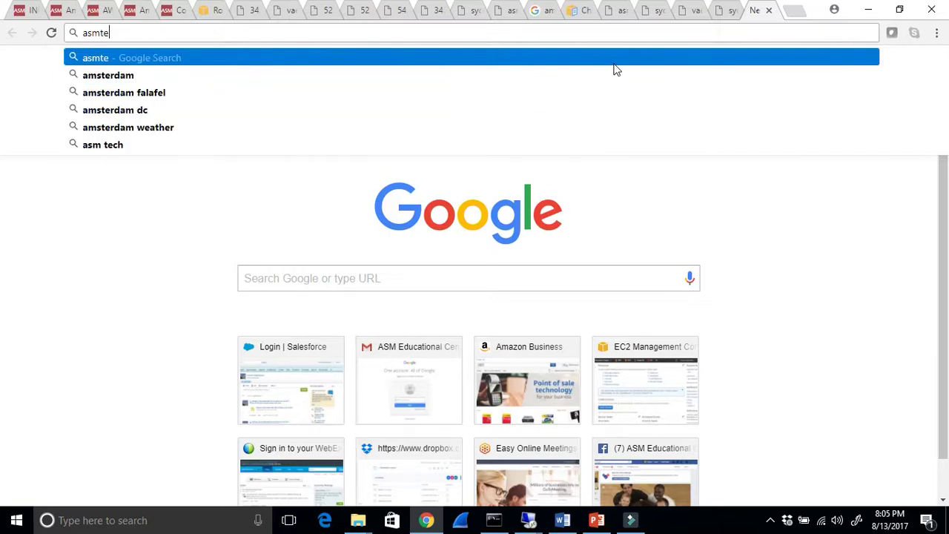
text(st)
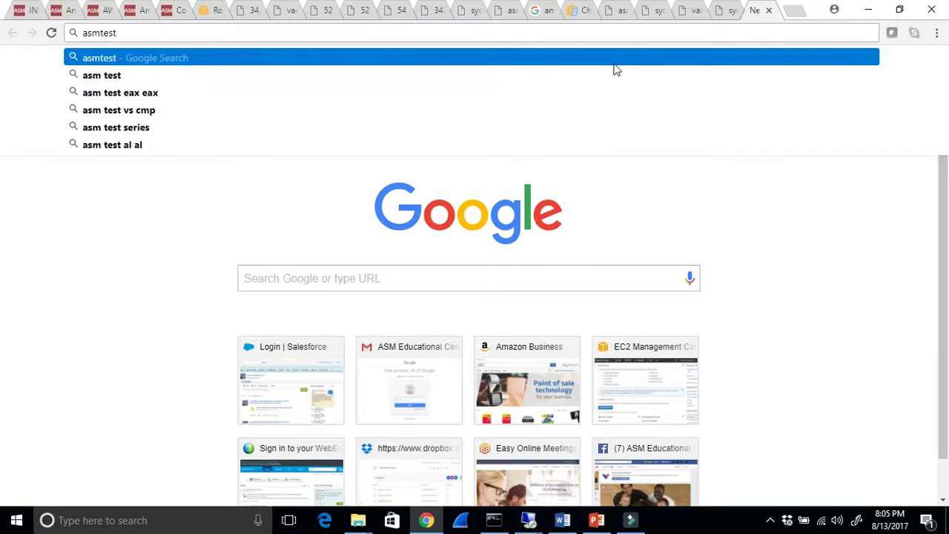
key(BackSpace)
key(BackSpace)
key(BackSpace)
key(BackSpace)
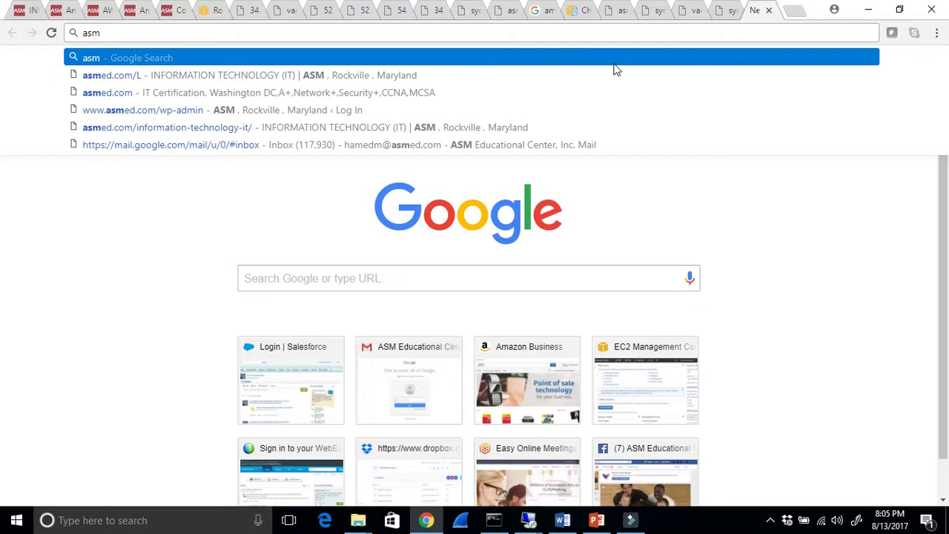
text(we)
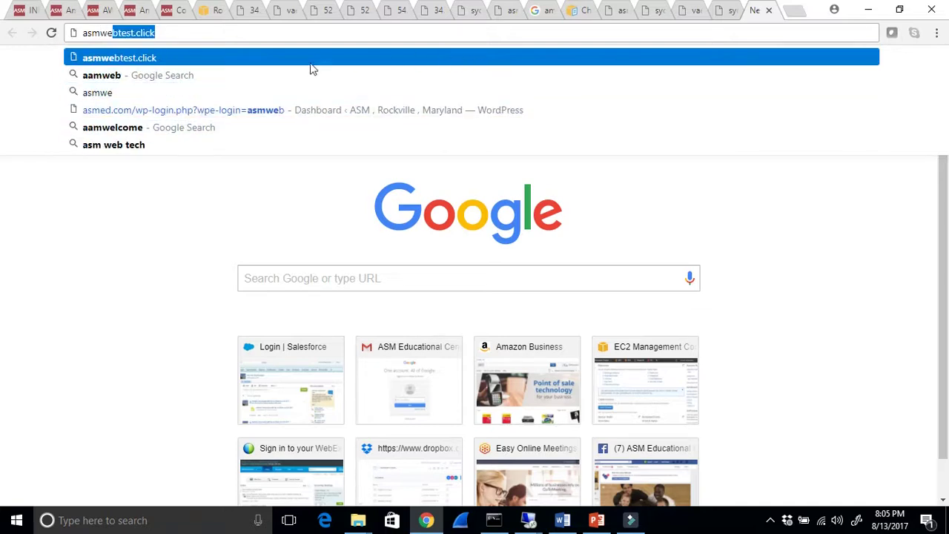
click(294, 65)
- Highlight the text served at asmwebtest.click and reload the page several times to test which web server responds
drag(197, 63, 2, 63)
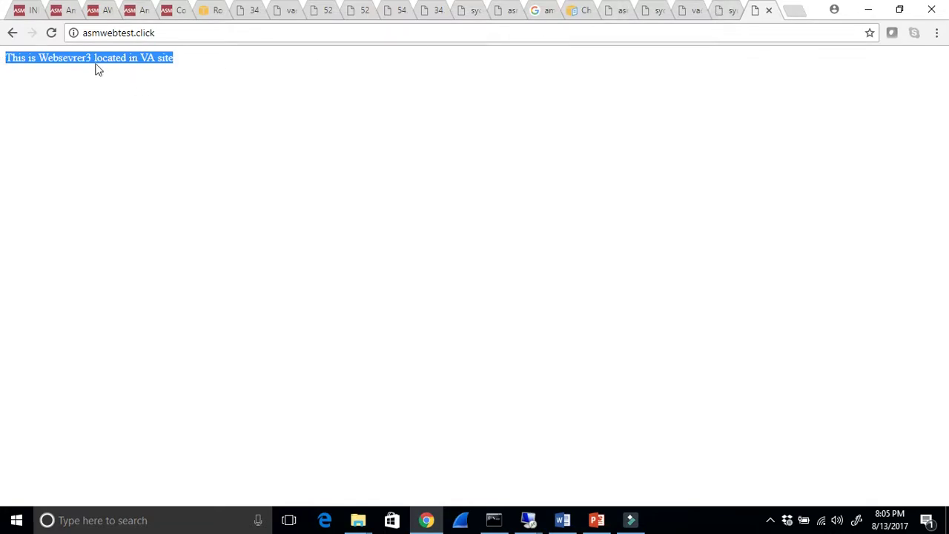
click(52, 34)
click(52, 34)
click(52, 34)
click(52, 34)
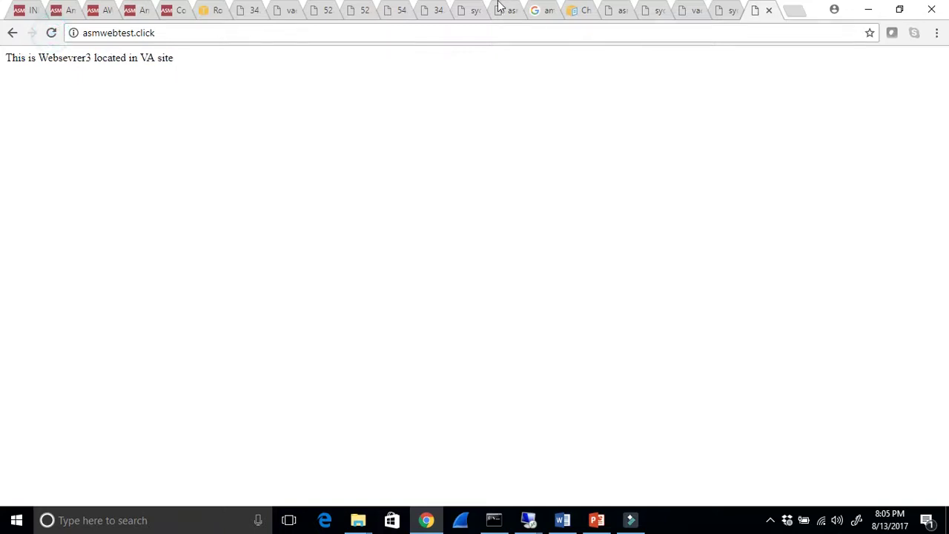
- Glance at the routing policy documentation, return to the hosted zone and delete the existing asmwebtest.click A record
click(578, 11)
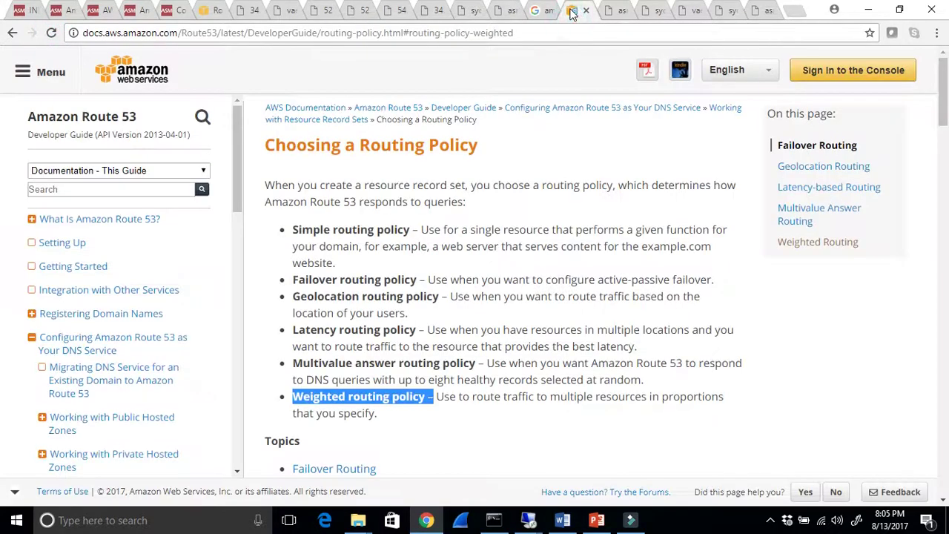
click(207, 11)
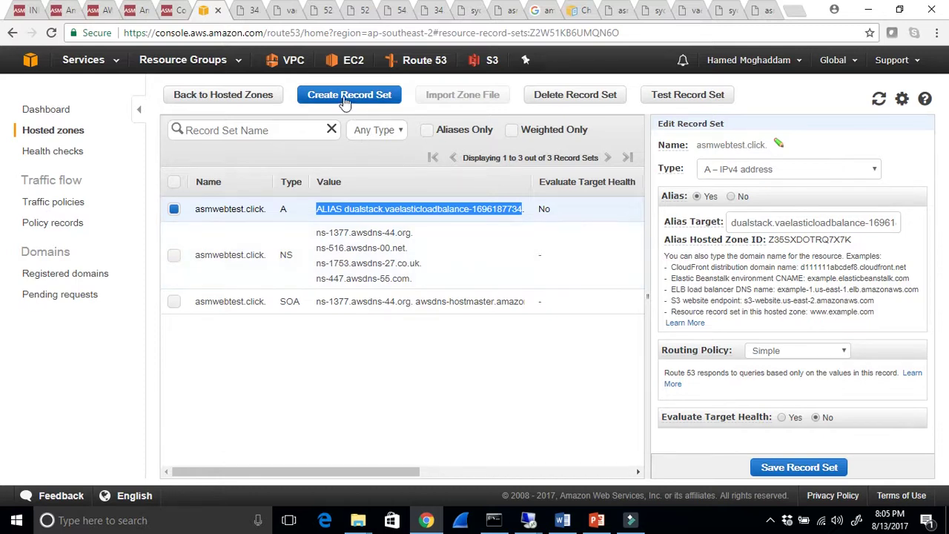
click(605, 95)
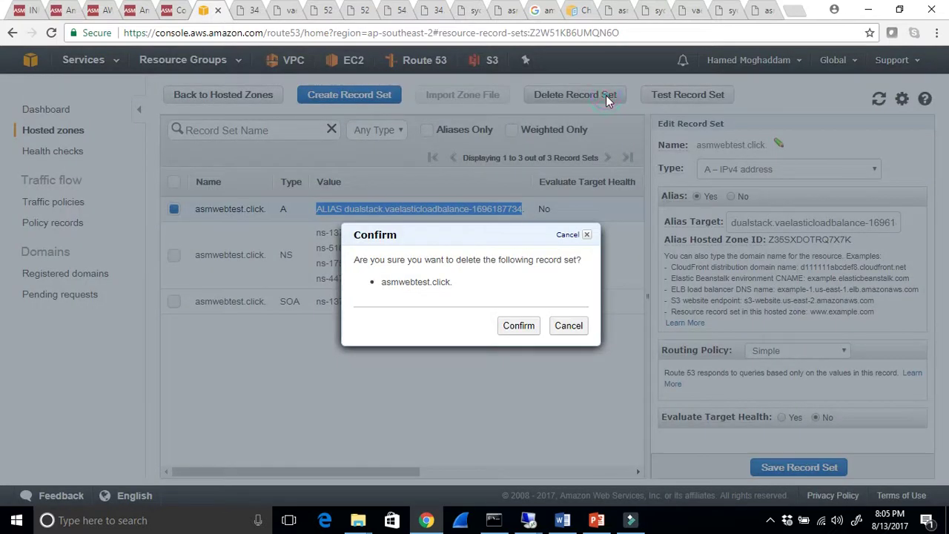
click(526, 330)
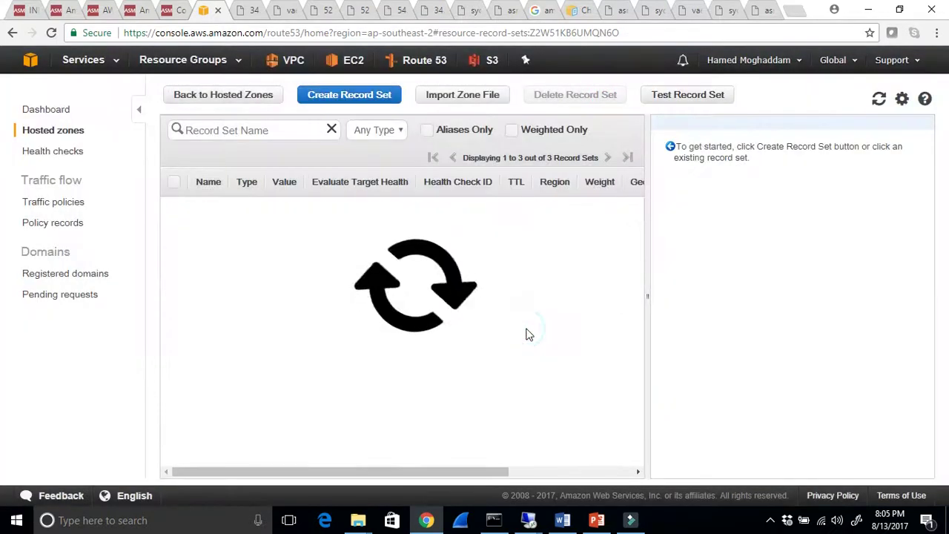
- Start a new A record for asmwebtest.click with a blank name, aliased to the VAElasticLoadBalance load balancer
click(375, 98)
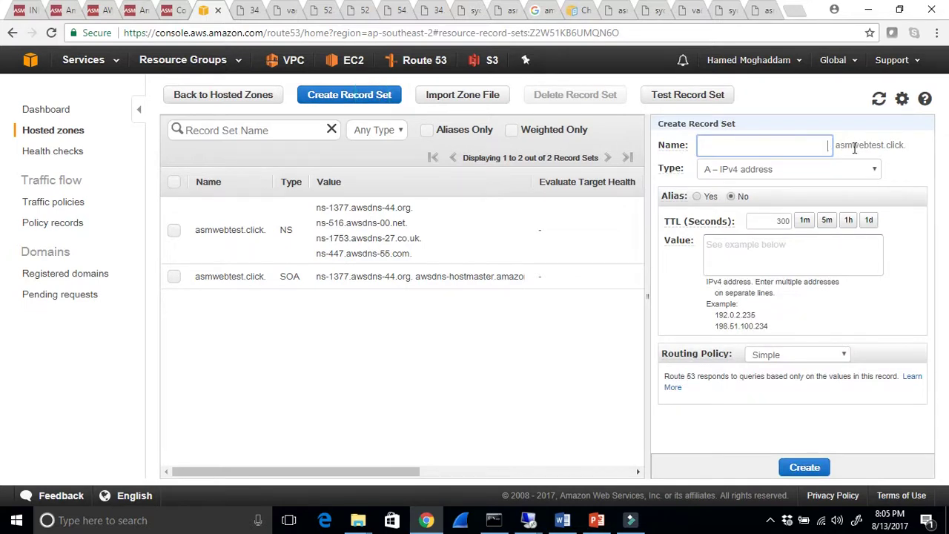
click(831, 145)
click(697, 197)
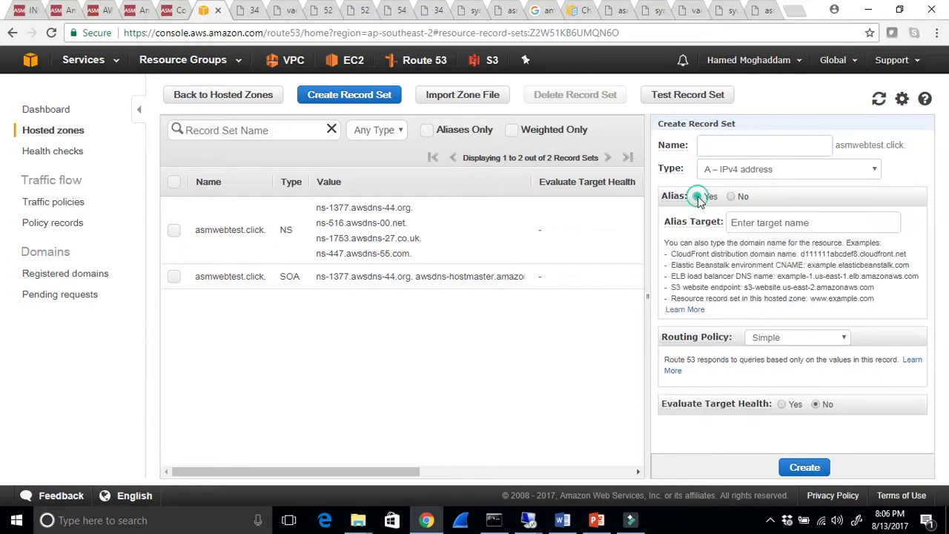
click(746, 224)
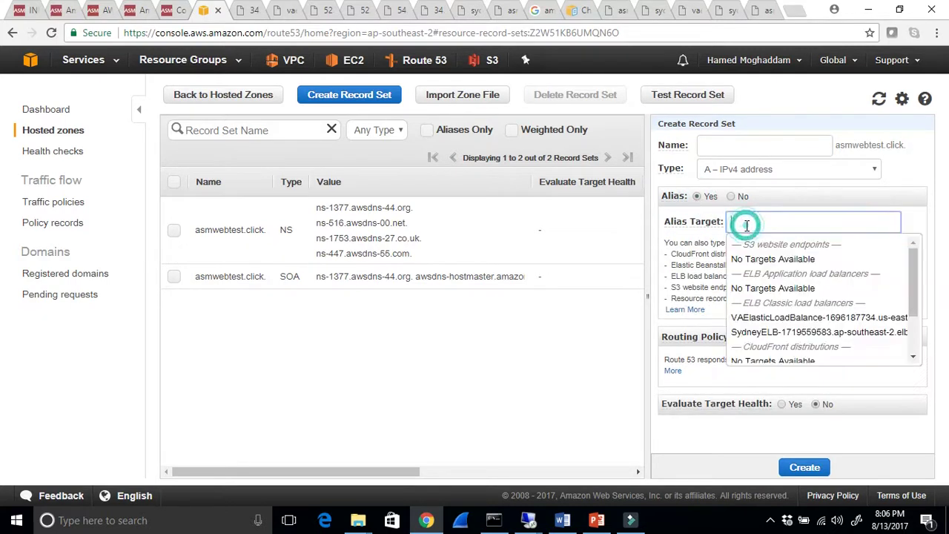
click(748, 319)
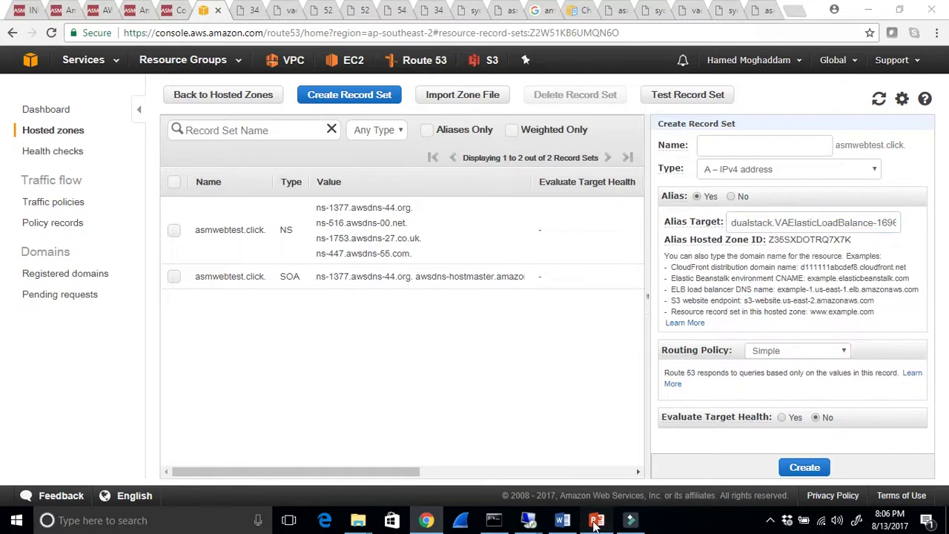
- Switch to PowerPoint, check the traffic percentage planned for the VA load balancer, and return to the record form
click(595, 521)
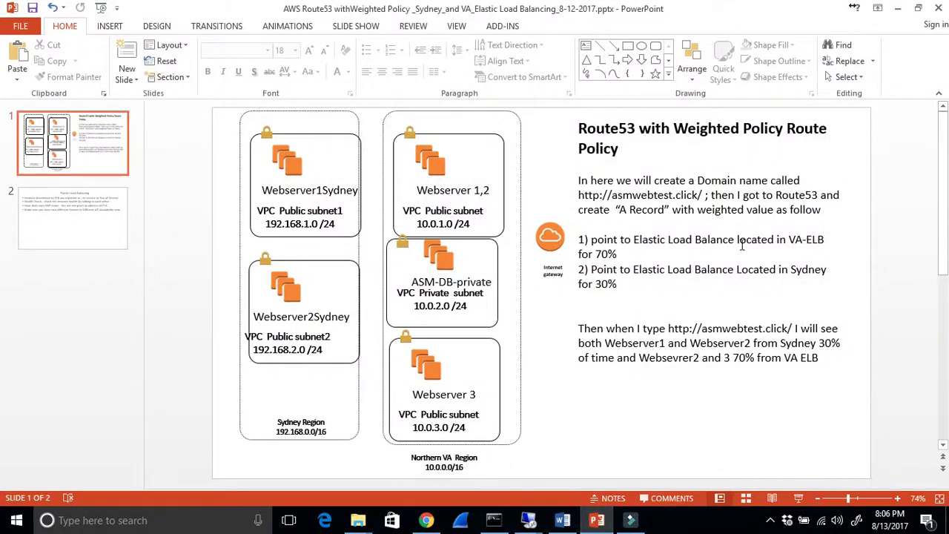
mouse_move(678, 246)
mouse_down()
mouse_move(617, 255)
mouse_move(585, 245)
mouse_up()
click(897, 8)
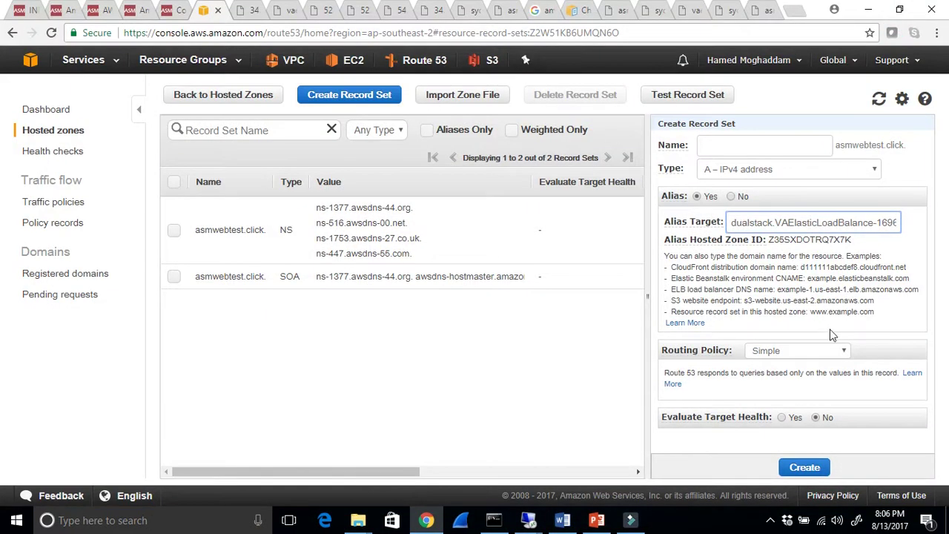
- Give the VA alias record the Weighted routing policy with weight 70 and set ID VA-prim, and create it
click(844, 351)
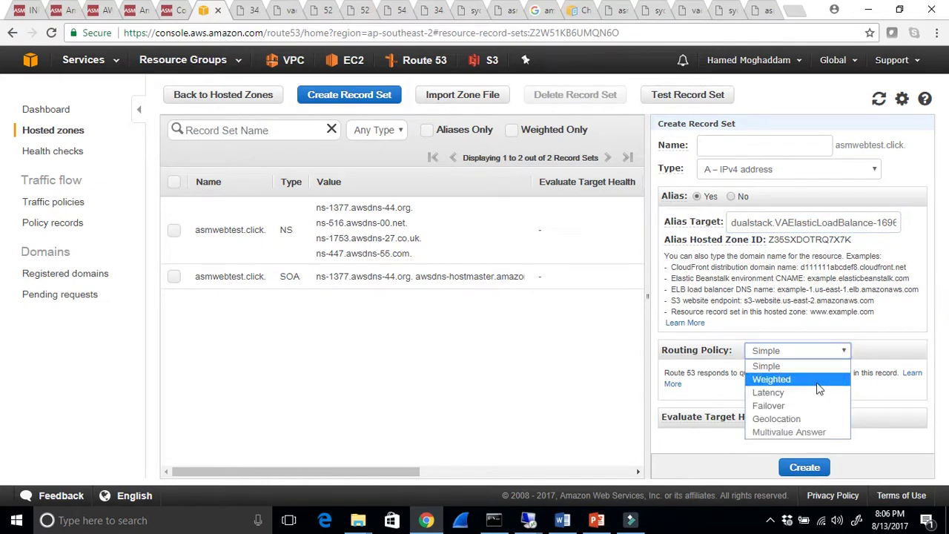
click(771, 380)
click(742, 421)
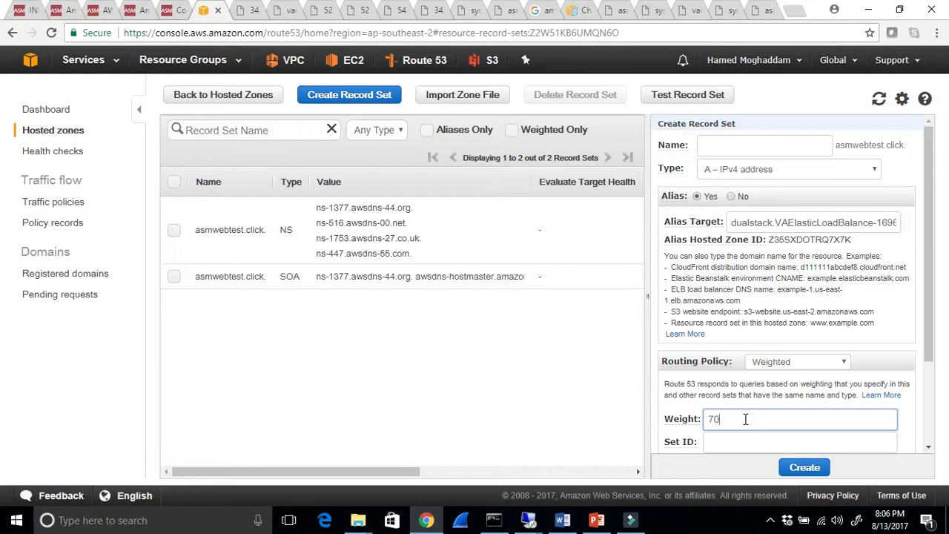
click(717, 441)
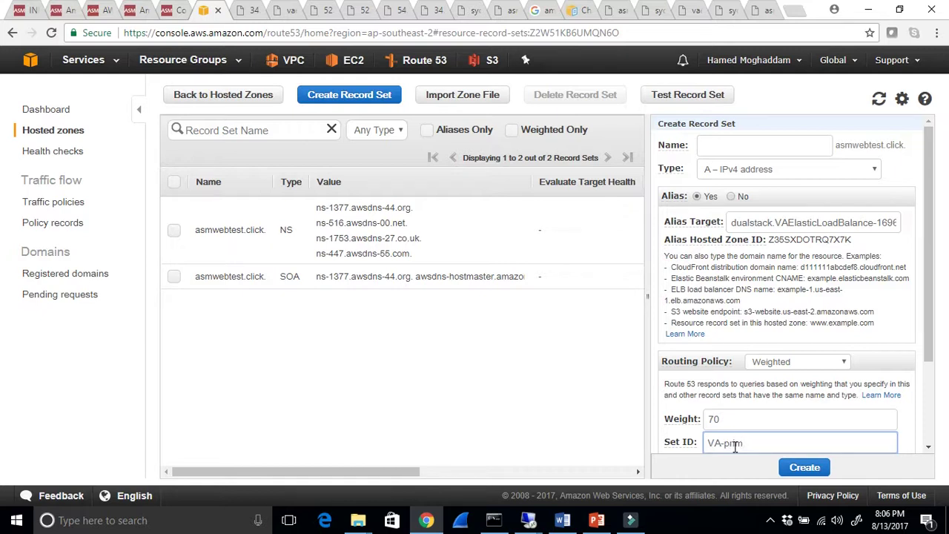
drag(933, 315, 931, 417)
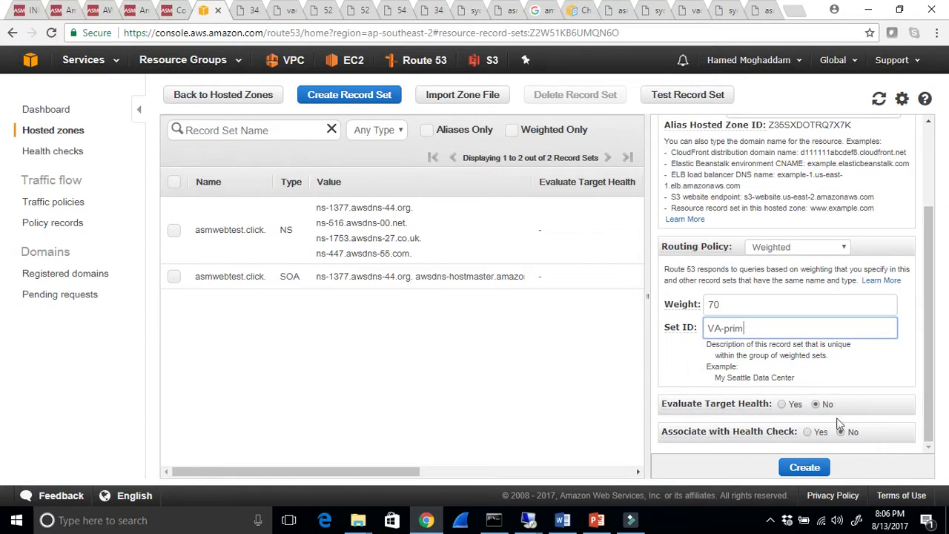
click(797, 467)
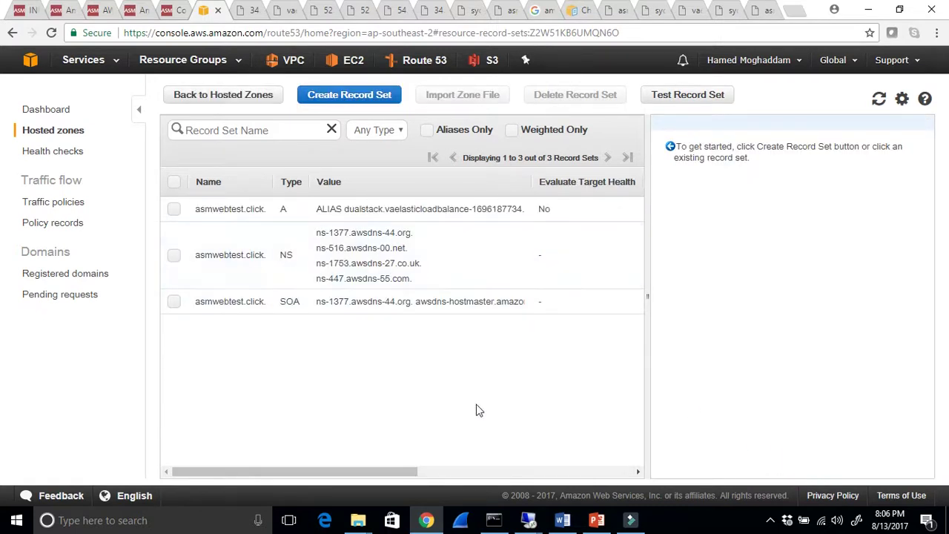
- Examine the weight and set ID columns of the new VA alias record in the record list
mouse_move(391, 472)
mouse_down()
mouse_move(444, 472)
mouse_move(536, 497)
mouse_move(561, 530)
mouse_move(546, 447)
mouse_up()
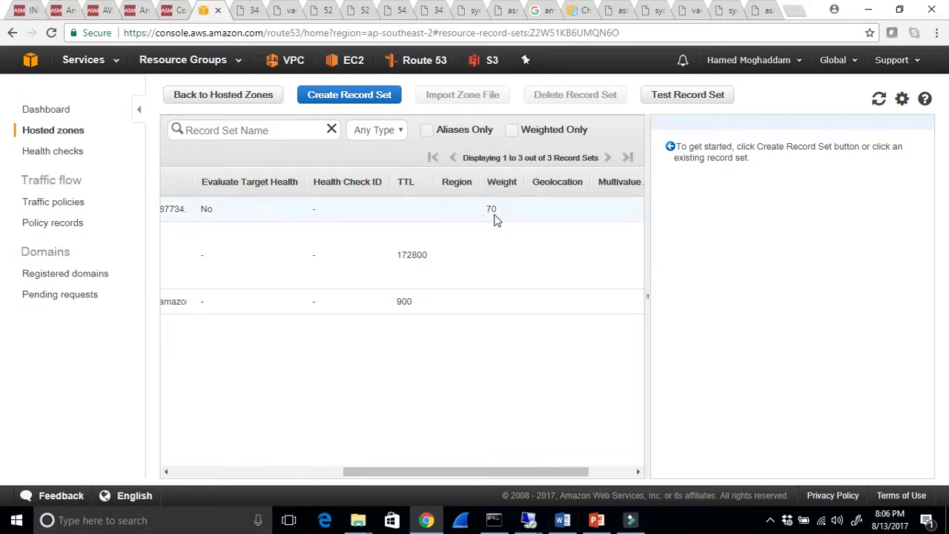
mouse_move(445, 470)
mouse_down()
mouse_move(361, 464)
mouse_move(584, 458)
mouse_up()
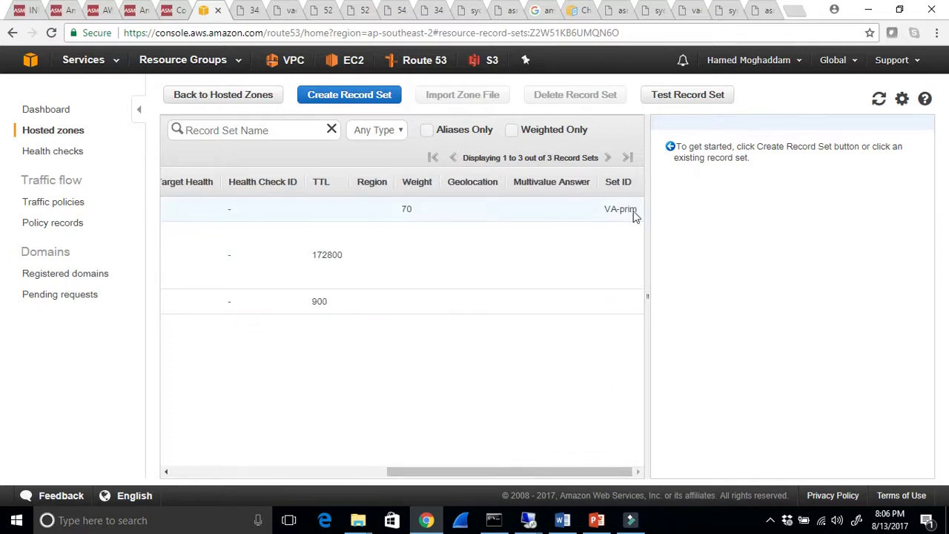
drag(504, 472, 237, 474)
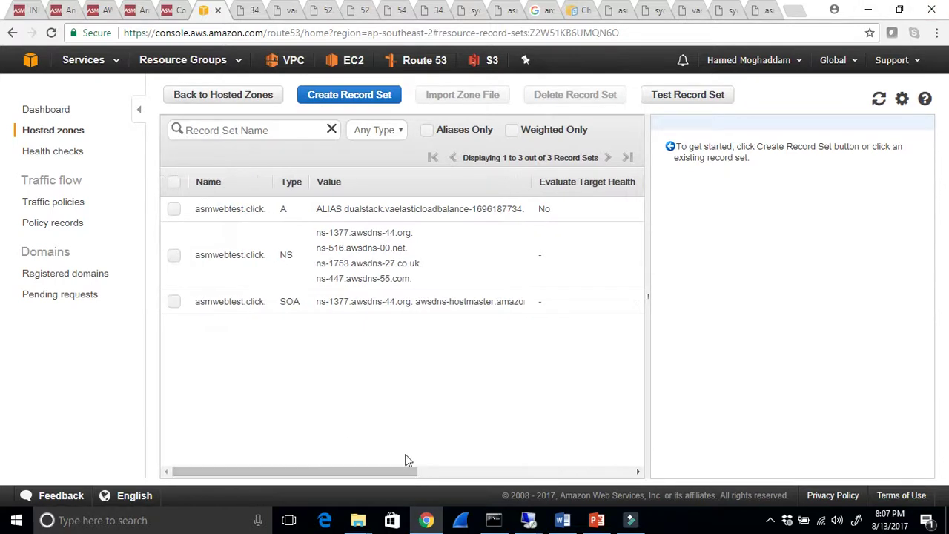
- Start a second A record for asmwebtest.click with a blank name, aliased to the SydneyELB load balancer
click(367, 98)
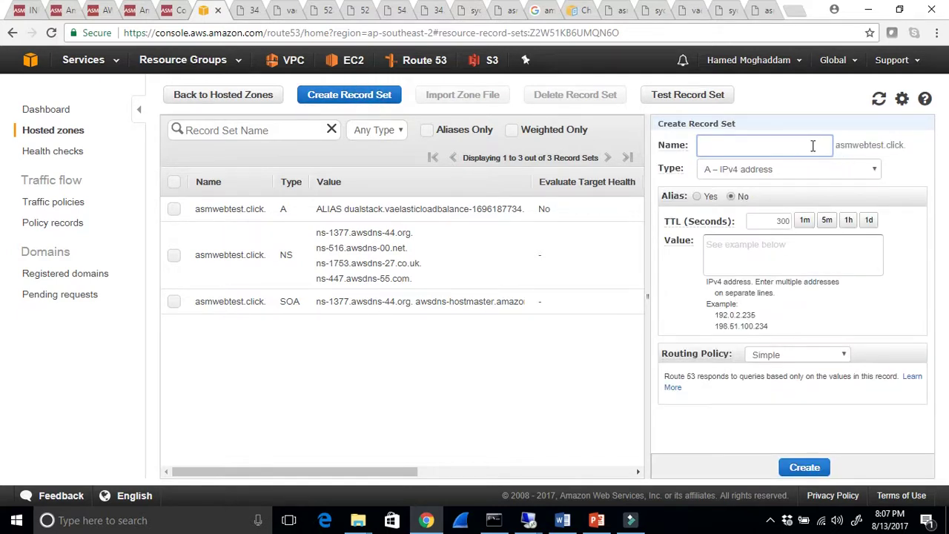
click(696, 196)
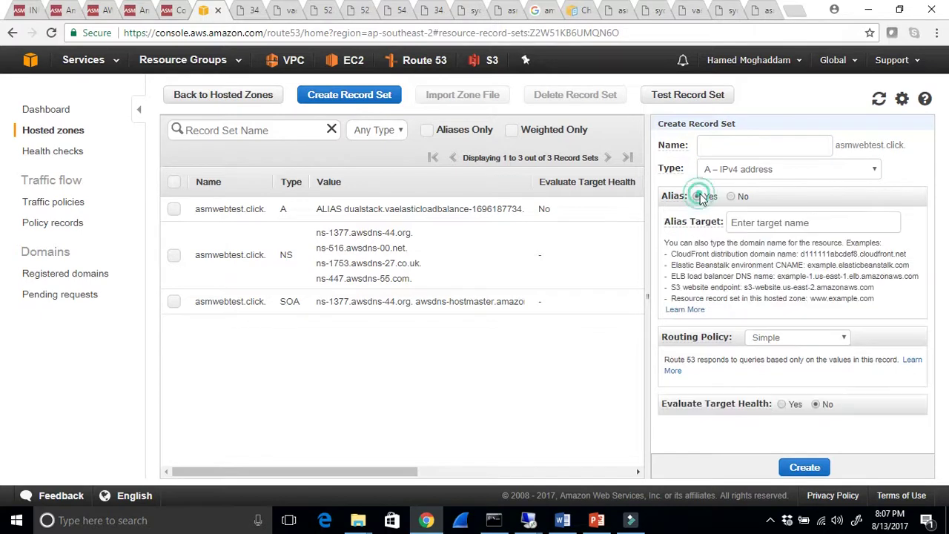
click(753, 221)
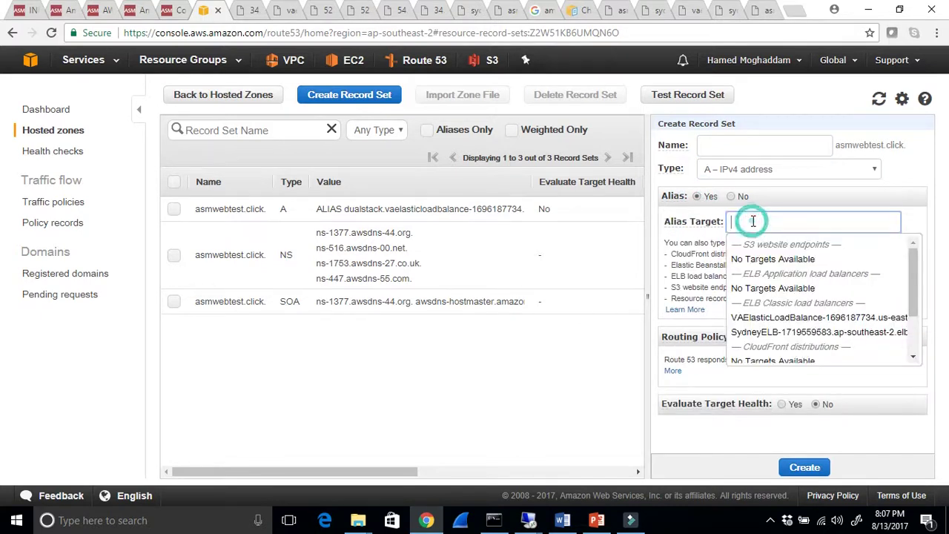
click(806, 335)
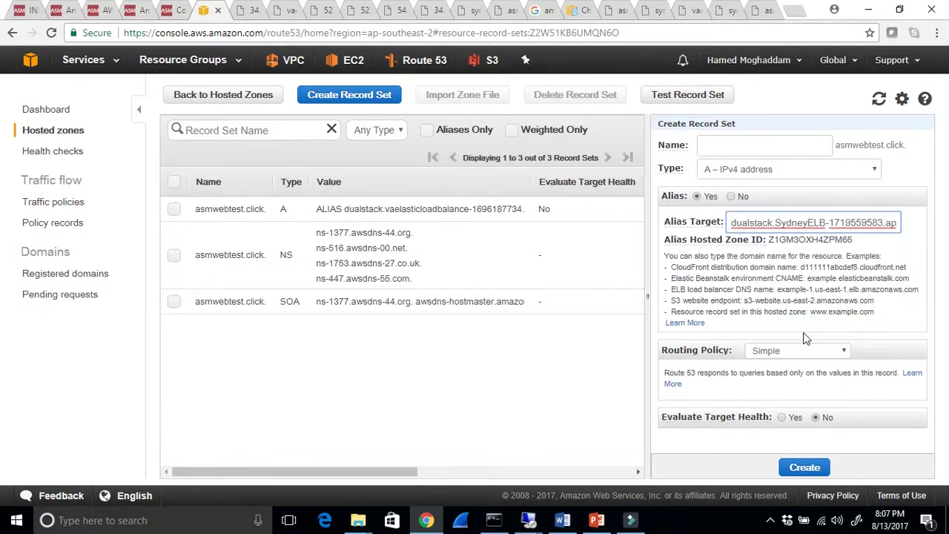
- Give the Sydney alias record the Weighted policy with weight 30 and set ID Sydney, create it, and review the record list
click(840, 352)
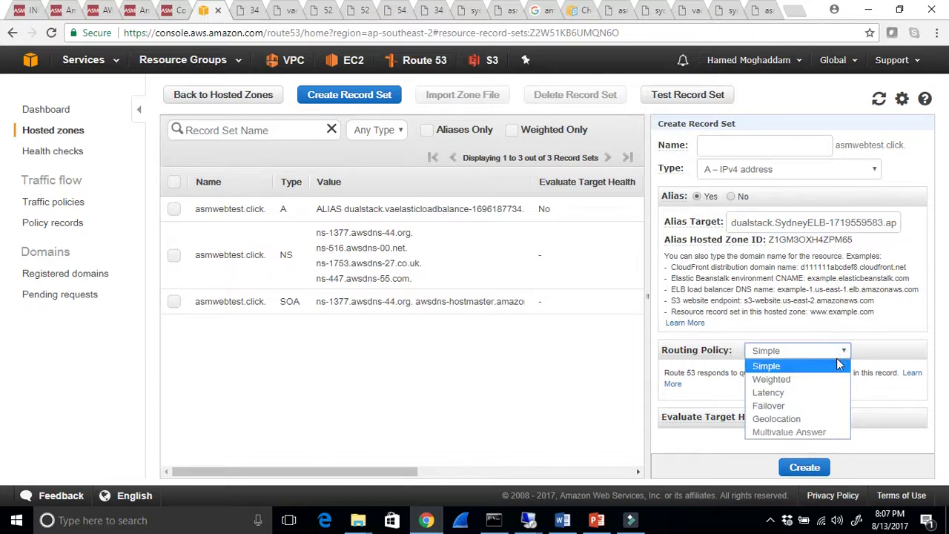
click(819, 380)
click(728, 420)
text(30)
click(725, 442)
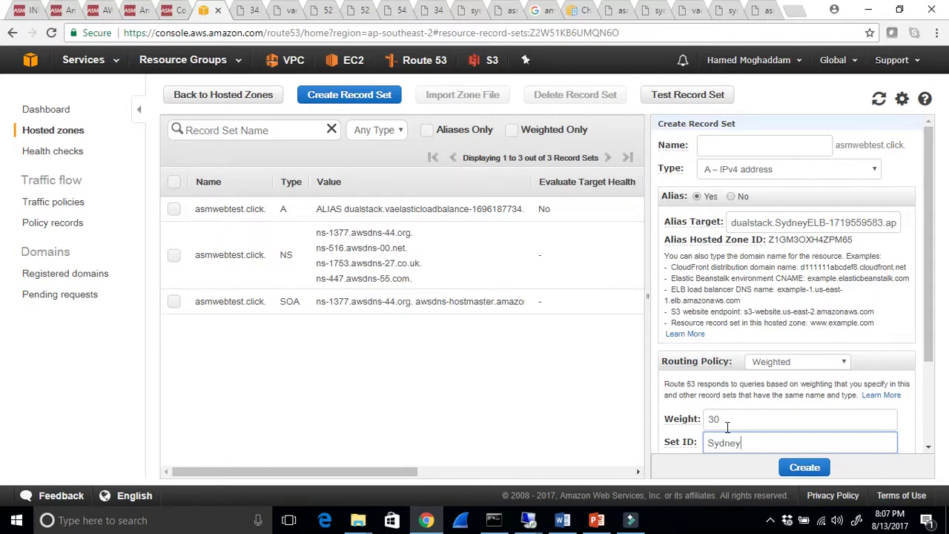
scroll(929, 320, down, 3)
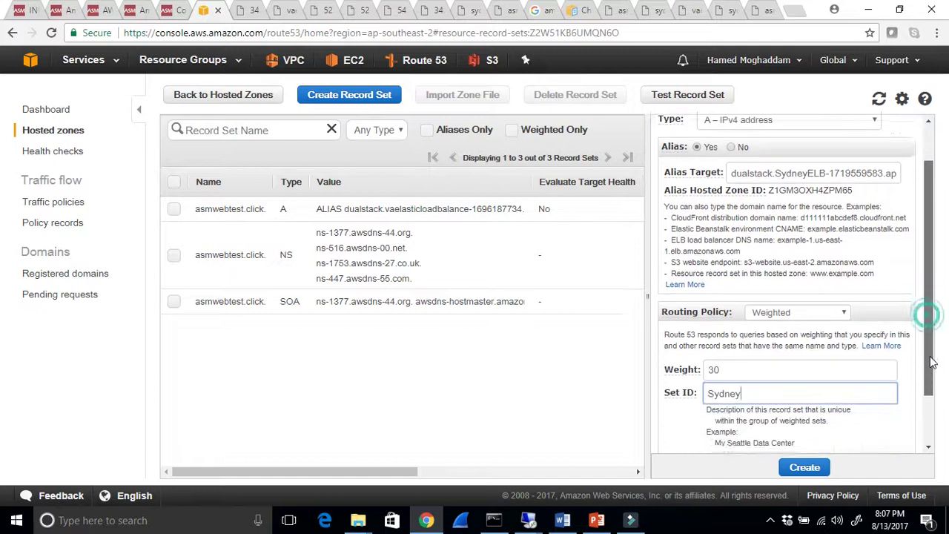
click(804, 468)
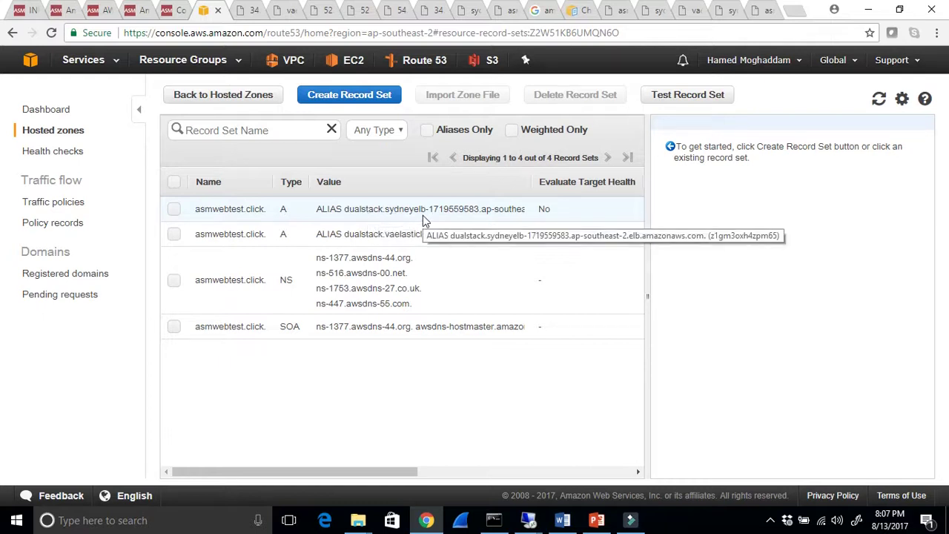
mouse_move(389, 471)
mouse_down()
mouse_move(639, 498)
mouse_move(331, 455)
mouse_up()
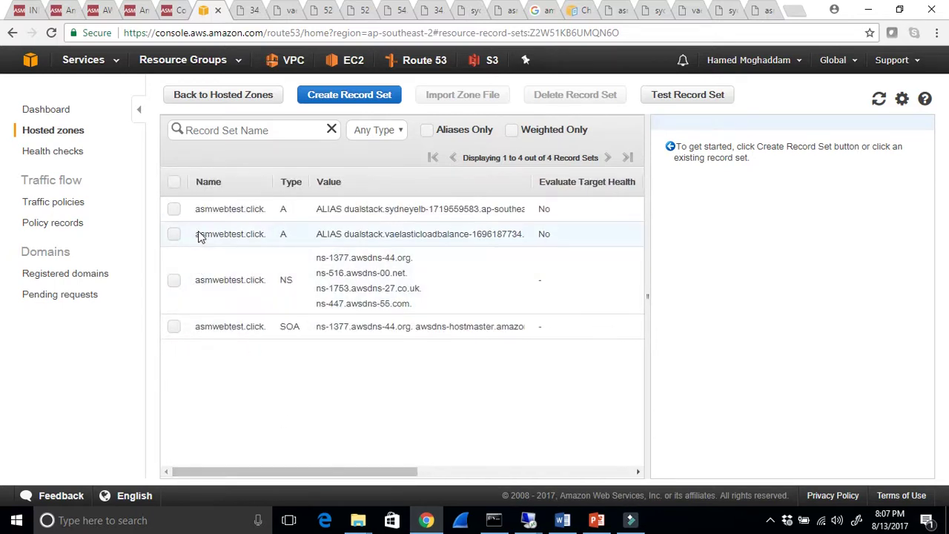
mouse_move(383, 472)
mouse_down()
mouse_move(489, 489)
mouse_move(612, 493)
mouse_move(310, 492)
mouse_up()
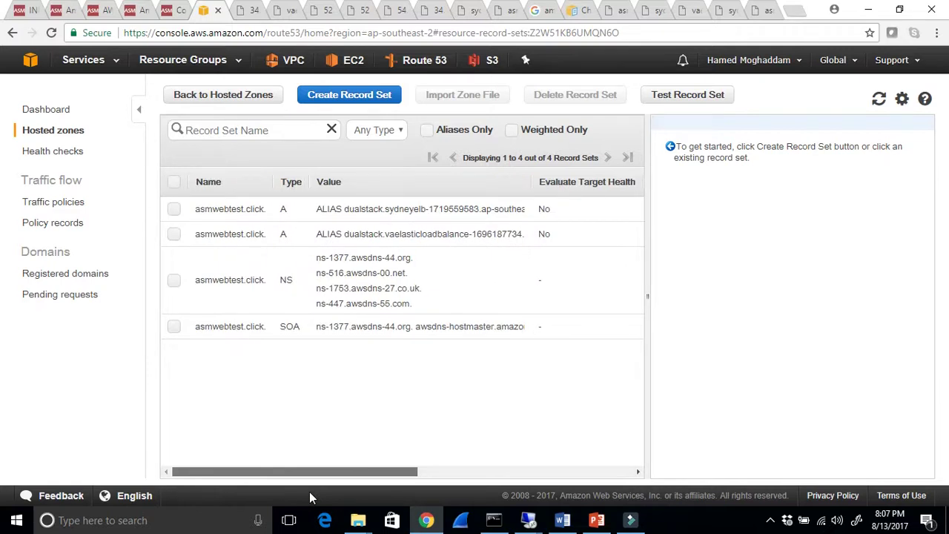
- Load asmwebtest.click in its open tab again and reload it repeatedly to test which site's web servers respond
click(756, 12)
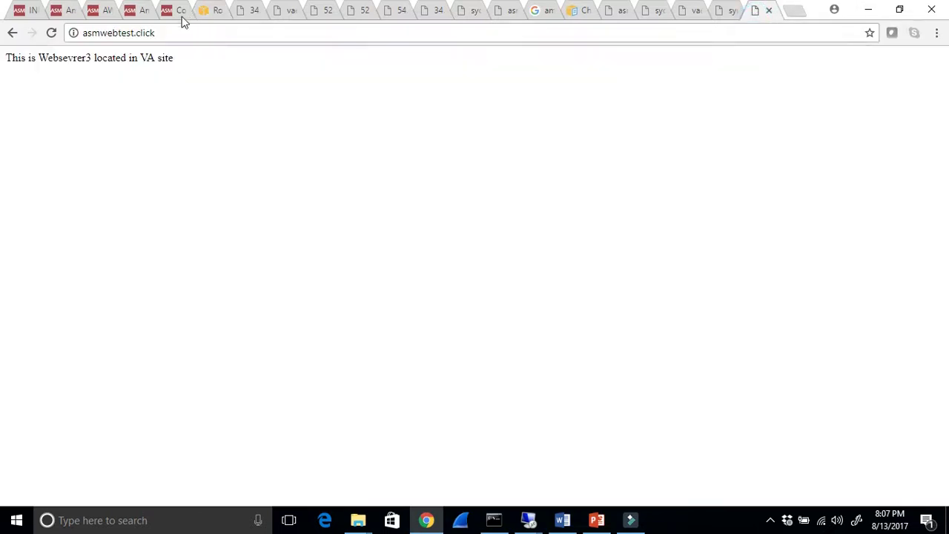
click(169, 33)
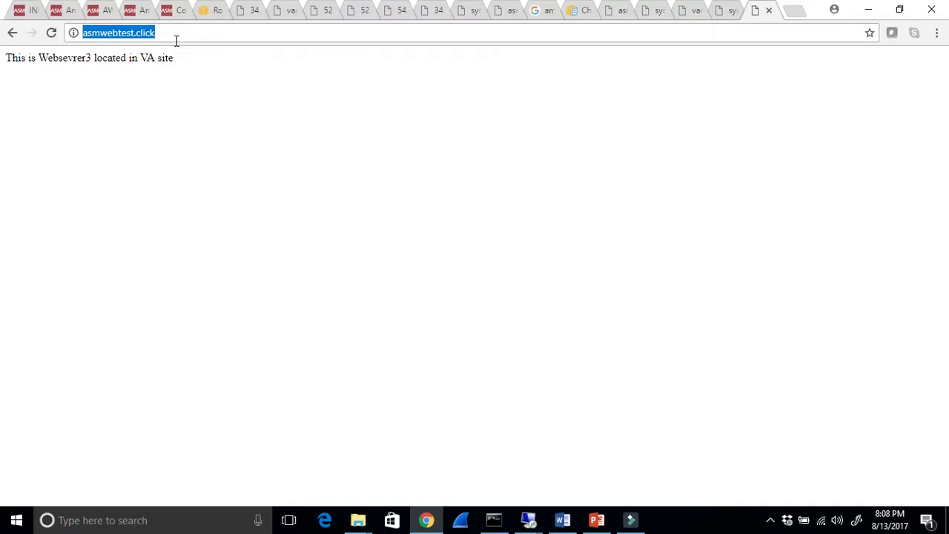
key(Return)
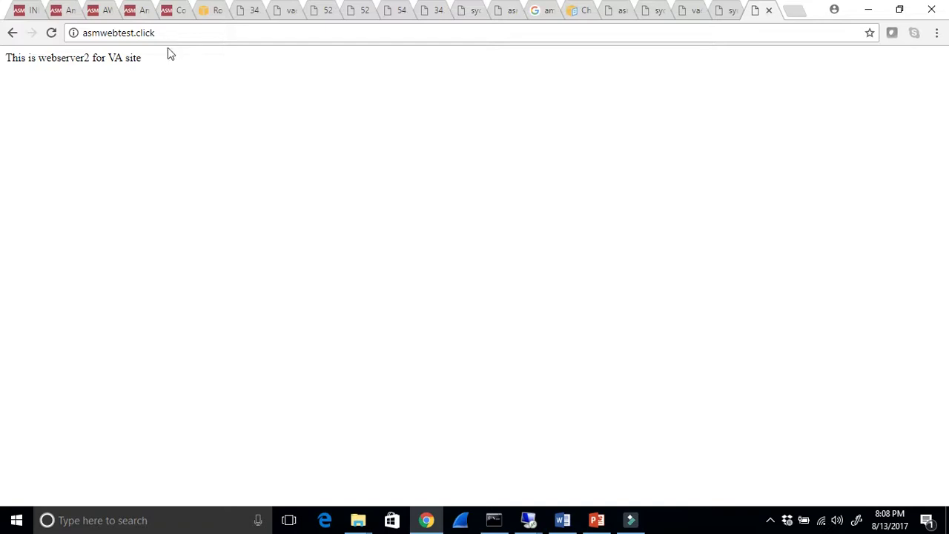
click(51, 34)
click(51, 33)
click(51, 33)
click(52, 34)
click(51, 33)
click(51, 34)
click(52, 34)
click(52, 34)
click(52, 34)
click(52, 35)
click(53, 35)
click(53, 35)
click(53, 34)
click(53, 35)
click(55, 34)
click(55, 35)
click(56, 34)
click(60, 38)
click(53, 33)
click(52, 34)
click(52, 34)
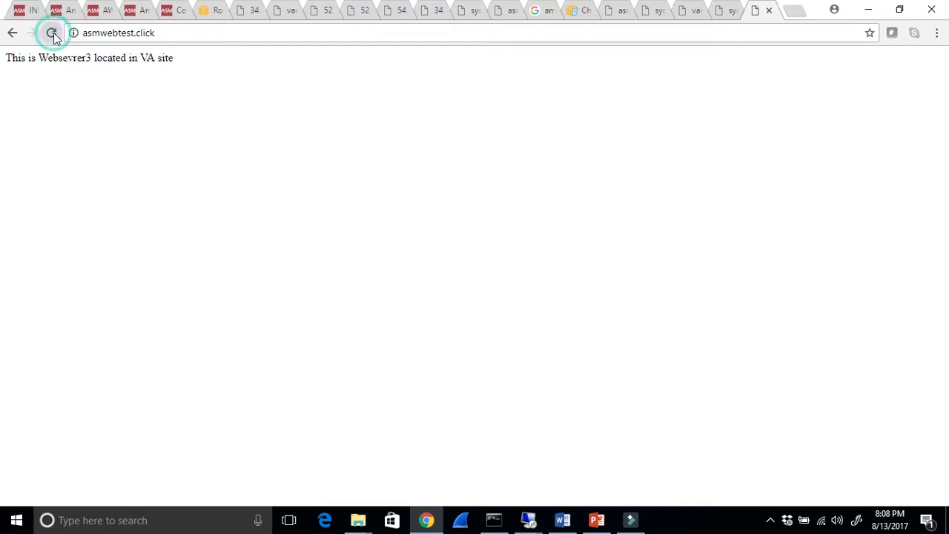
click(52, 34)
click(52, 34)
click(52, 34)
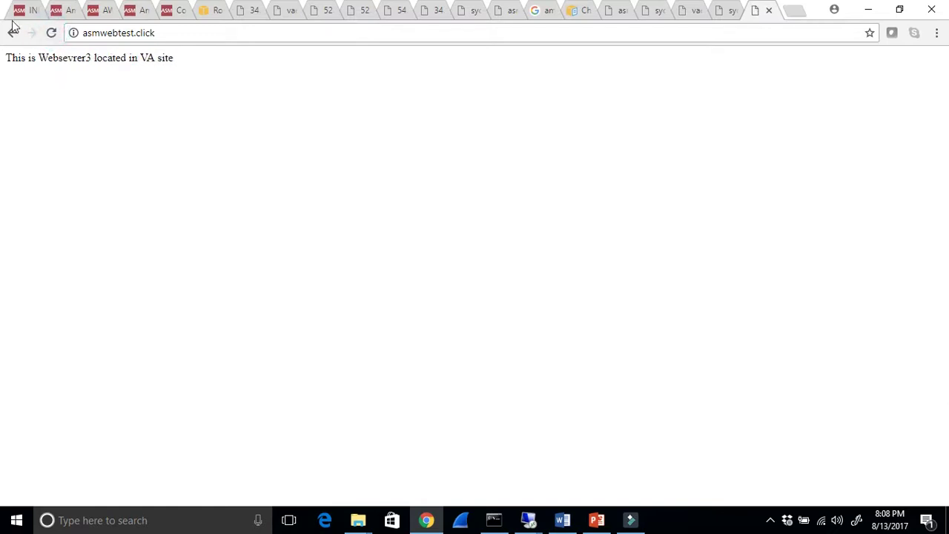
click(52, 34)
click(52, 34)
click(52, 34)
click(52, 34)
click(52, 34)
click(52, 34)
click(52, 34)
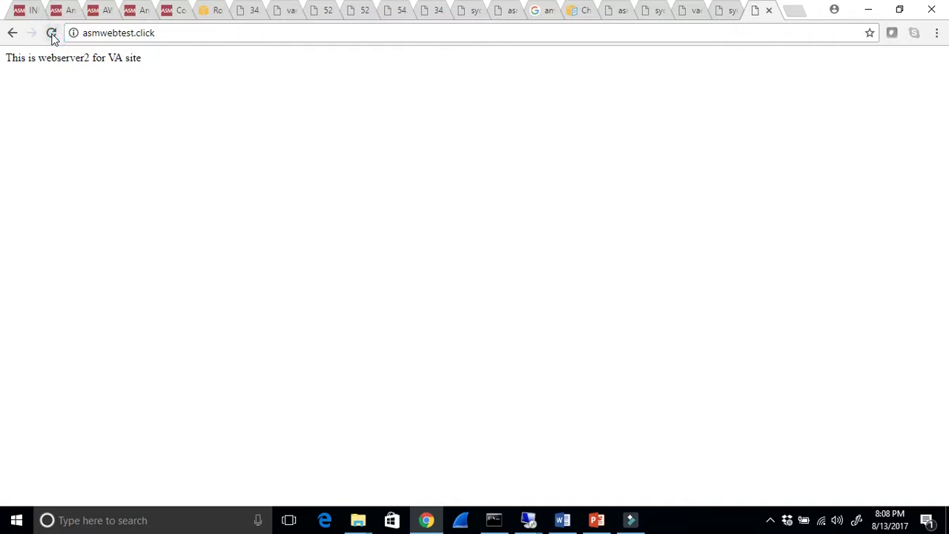
click(51, 35)
click(52, 34)
click(52, 34)
click(52, 34)
click(52, 34)
click(52, 34)
click(52, 34)
click(52, 34)
click(52, 34)
click(52, 34)
click(52, 34)
click(52, 34)
click(52, 34)
click(52, 34)
click(52, 34)
click(52, 34)
click(52, 34)
click(52, 34)
click(51, 34)
click(51, 34)
click(52, 34)
click(51, 34)
click(51, 34)
- Switch to the PowerPoint architecture slide, examine the web server labels in the Northern VA region, and minimize the presentation
click(602, 521)
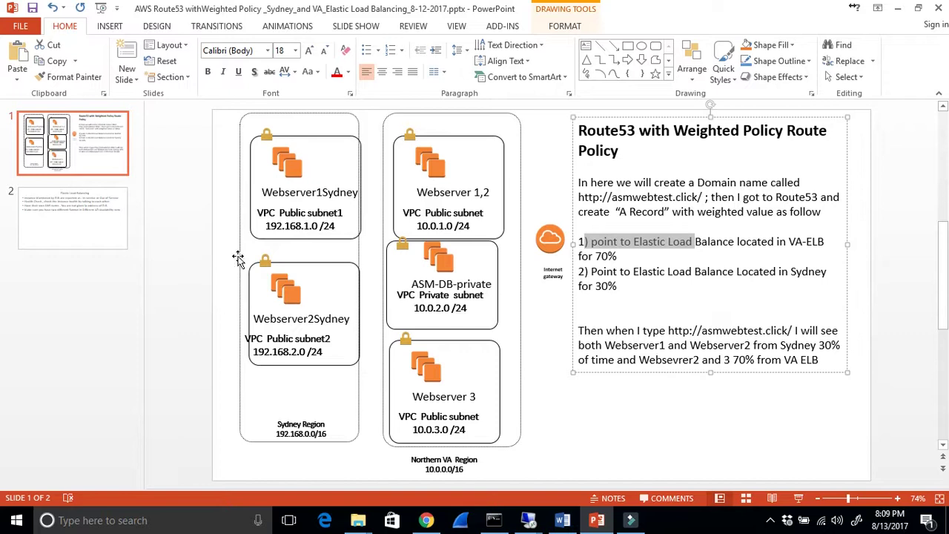
click(483, 194)
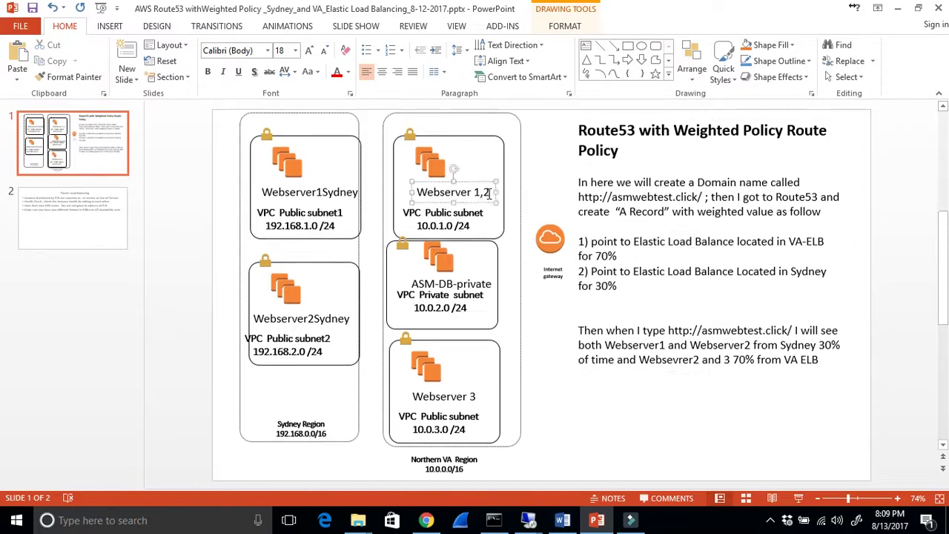
double_click(482, 192)
drag(476, 394, 413, 394)
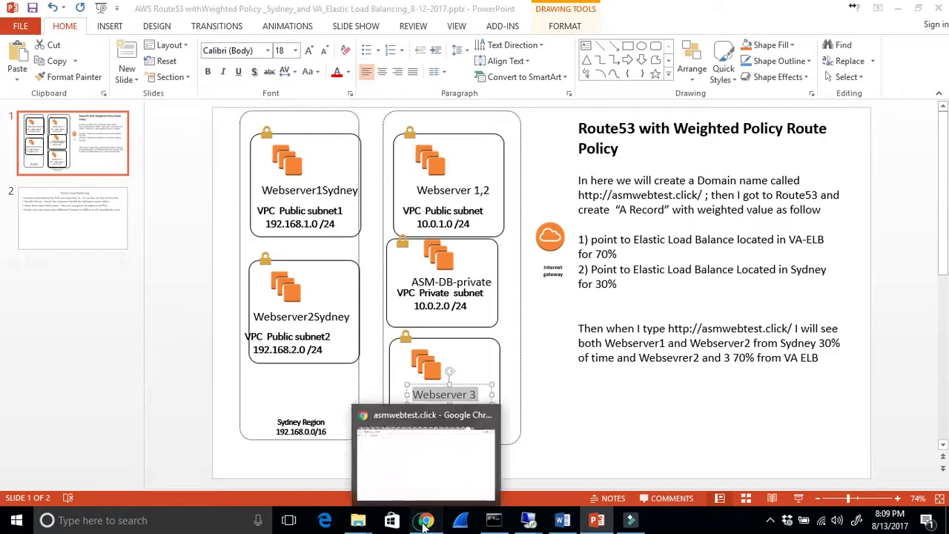
click(897, 7)
- Return to Chrome, load asmwebtest.click again and reload it several times, checking which web server answers each request
click(426, 519)
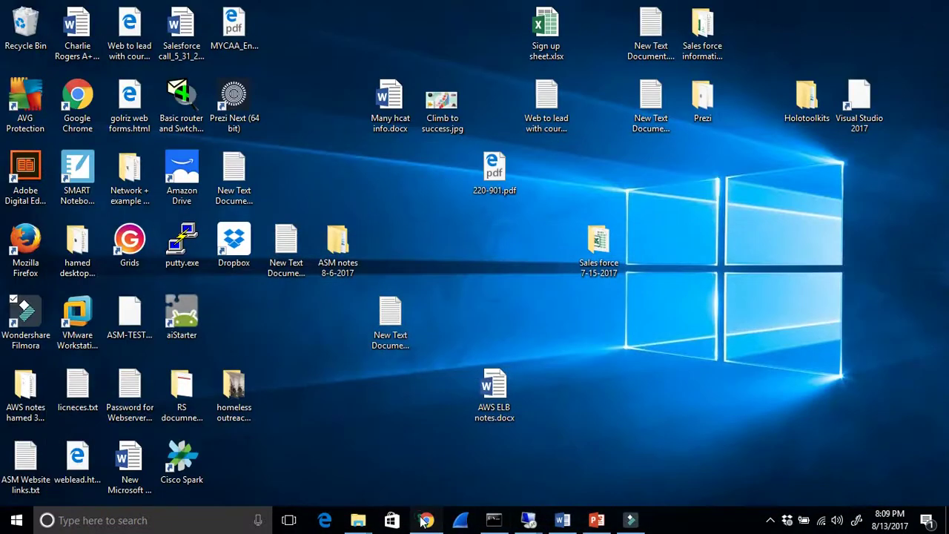
click(179, 33)
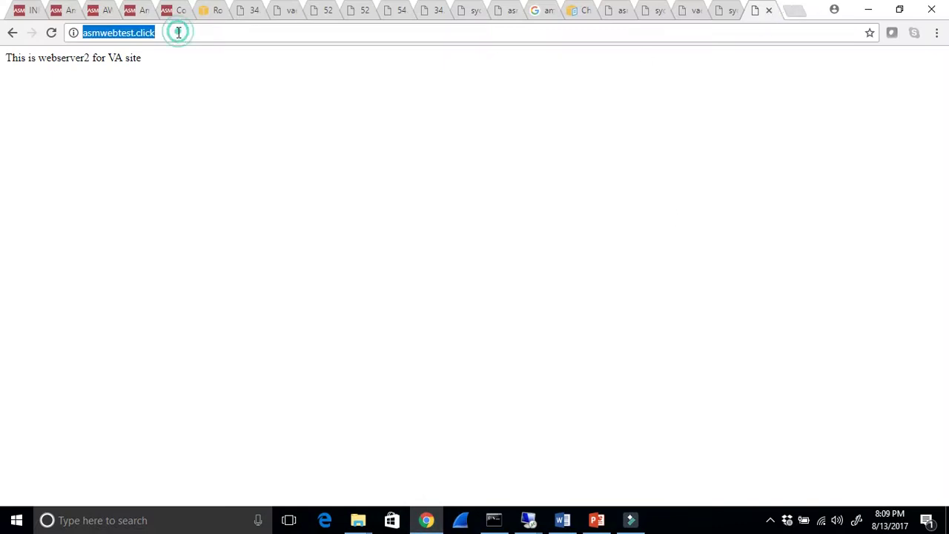
key(Return)
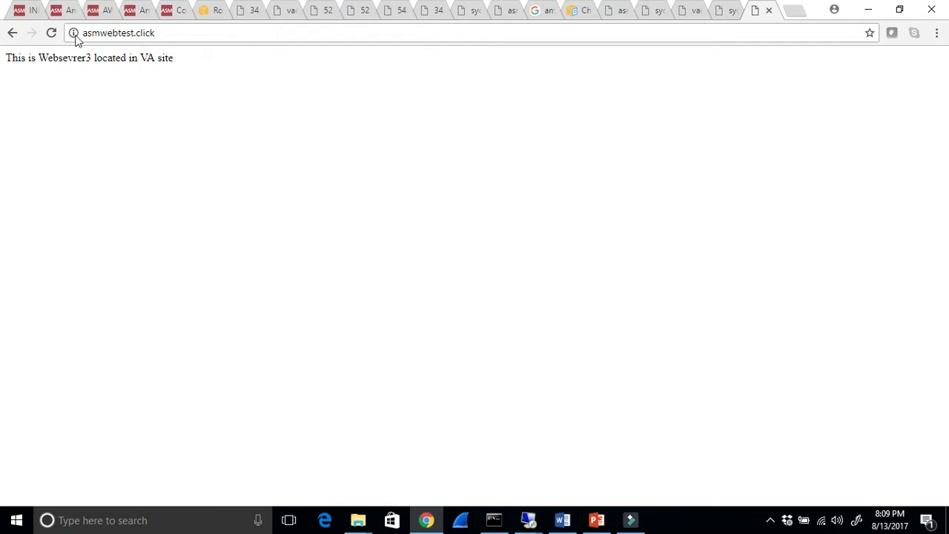
click(52, 33)
click(52, 33)
click(52, 33)
click(160, 34)
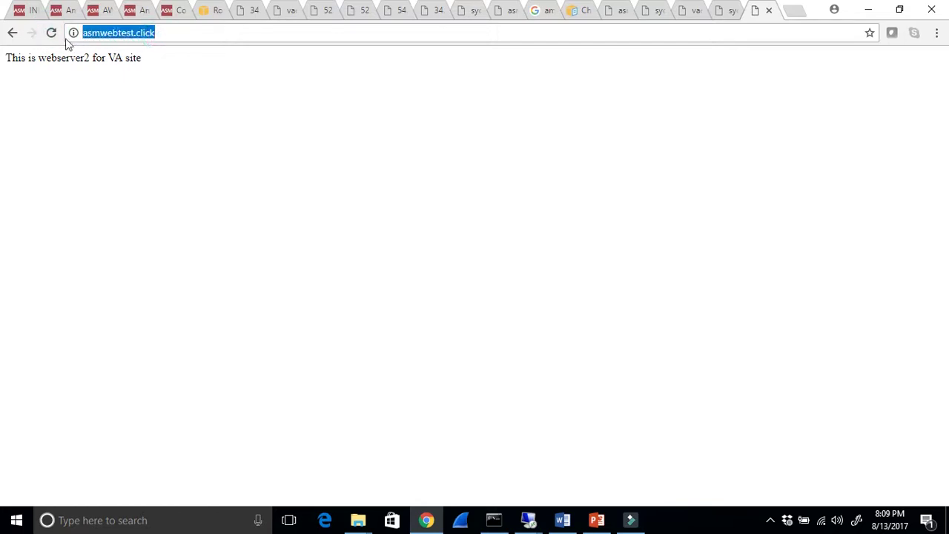
drag(146, 67, 7, 62)
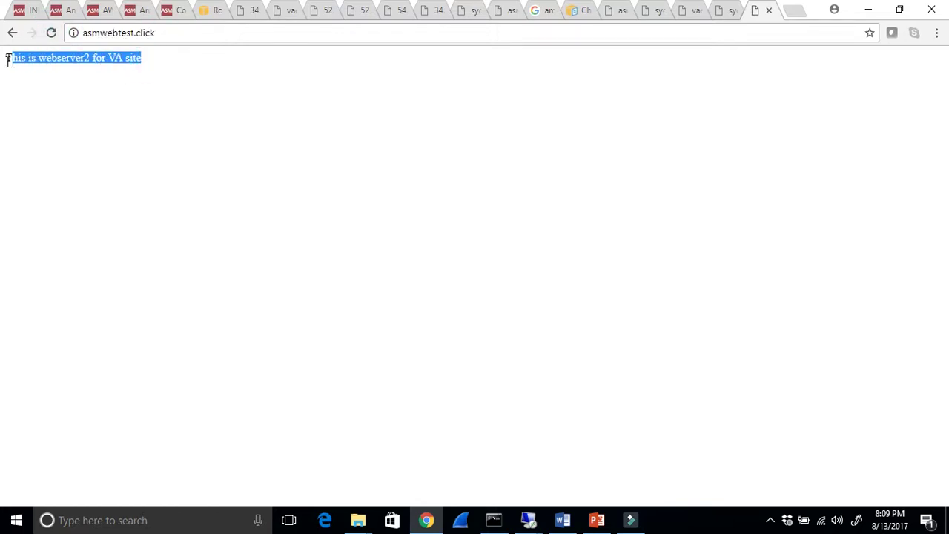
click(52, 34)
click(52, 34)
click(52, 33)
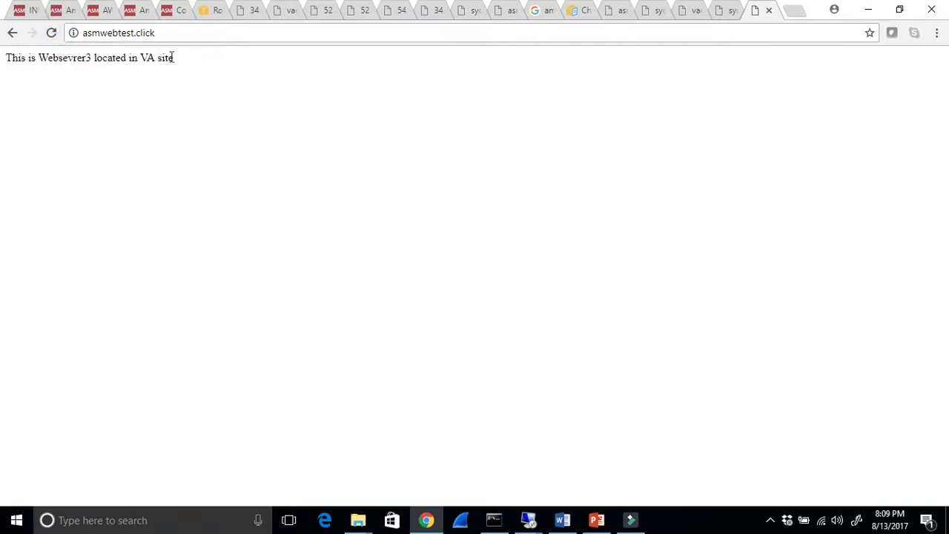
click(170, 33)
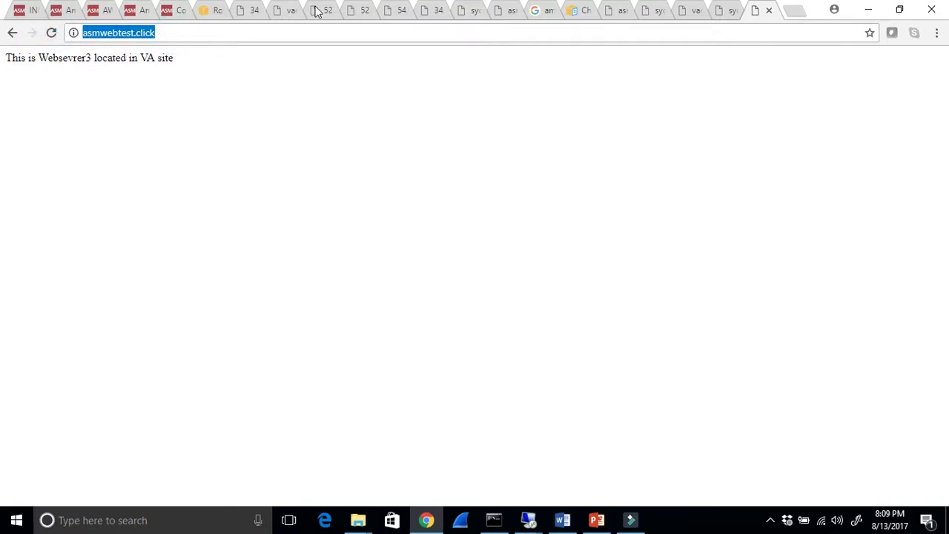
- View the registered domains in Route 53, and open the record sets of the asmwebtest.click hosted zone
click(212, 15)
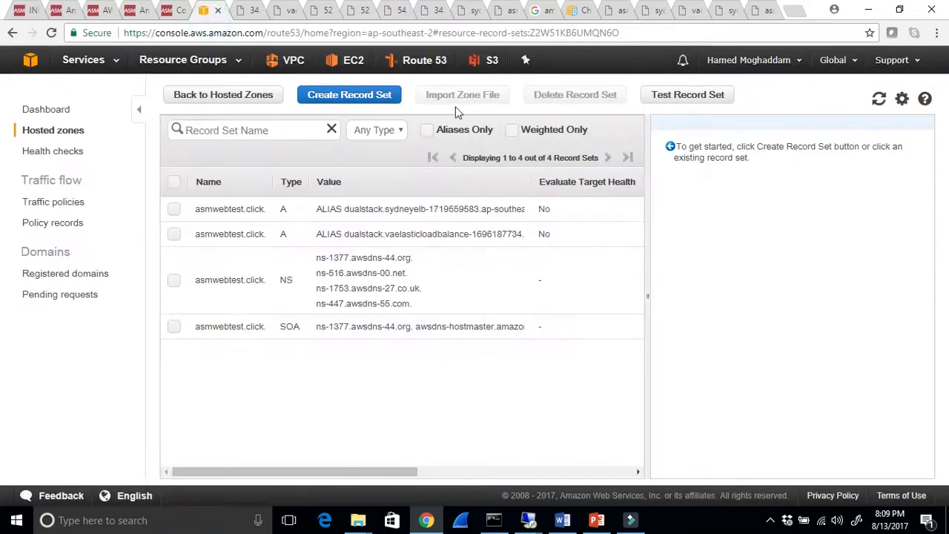
click(413, 59)
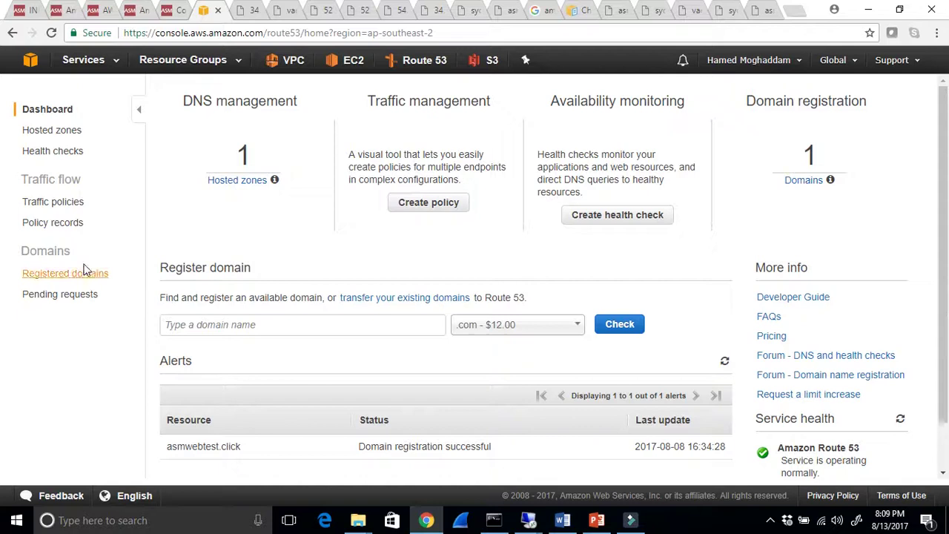
click(79, 272)
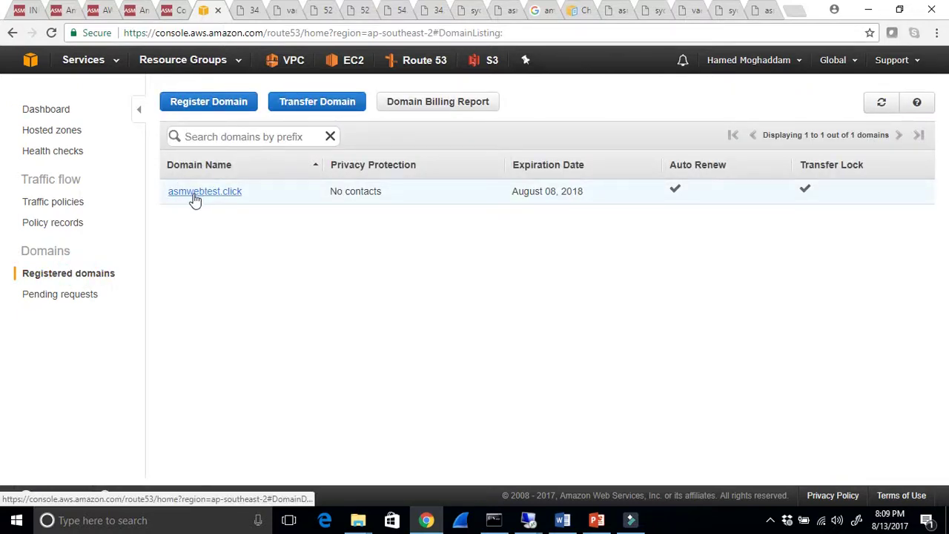
click(55, 132)
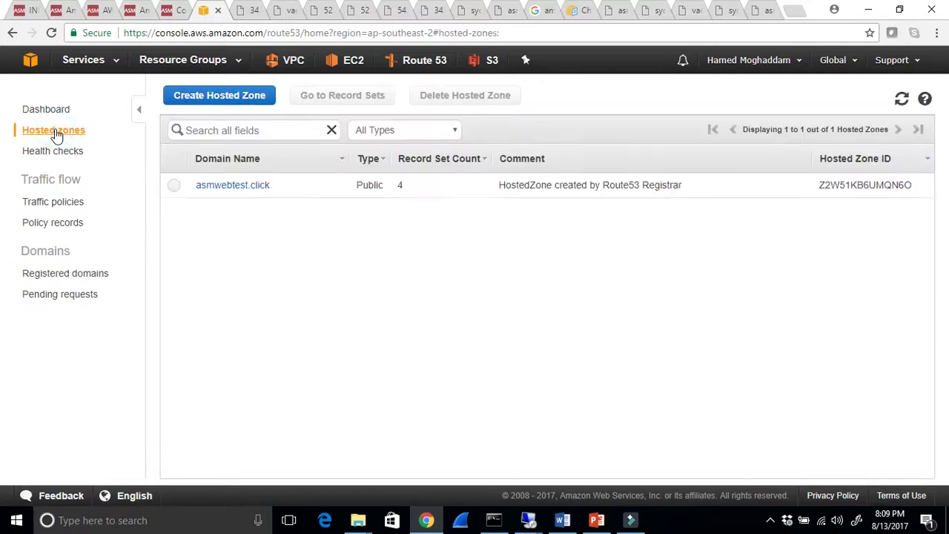
click(241, 190)
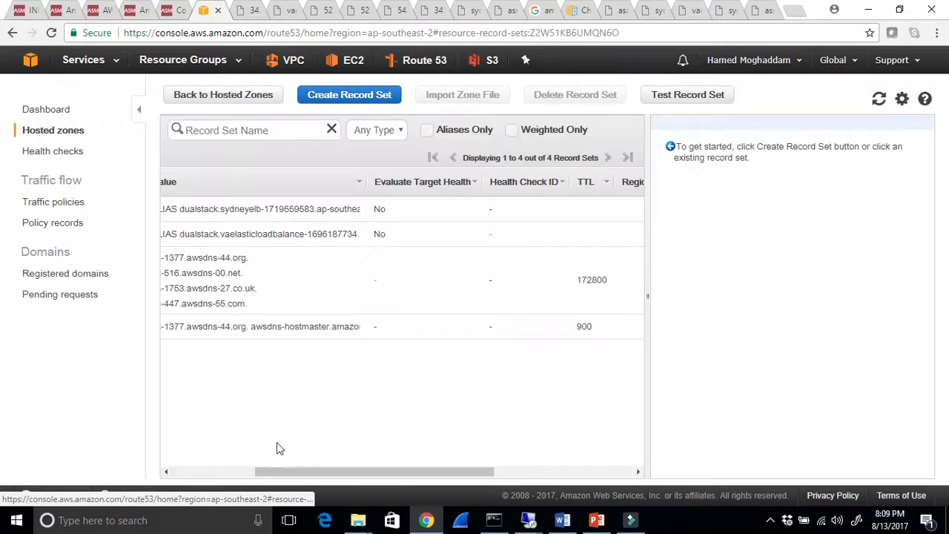
- Compare the alias targets of the two A records with their weight and set ID columns
drag(289, 467, 198, 465)
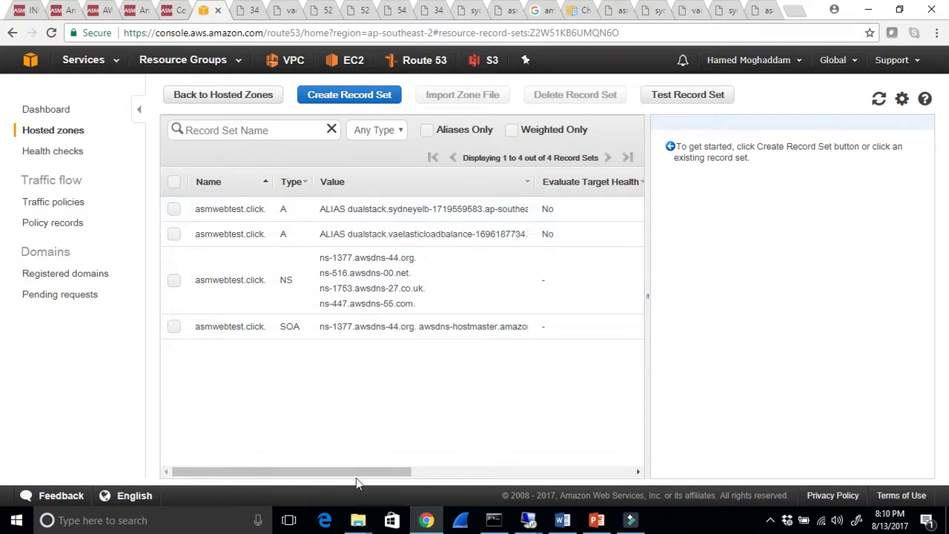
mouse_move(323, 470)
mouse_down()
mouse_move(384, 483)
mouse_move(553, 482)
mouse_up()
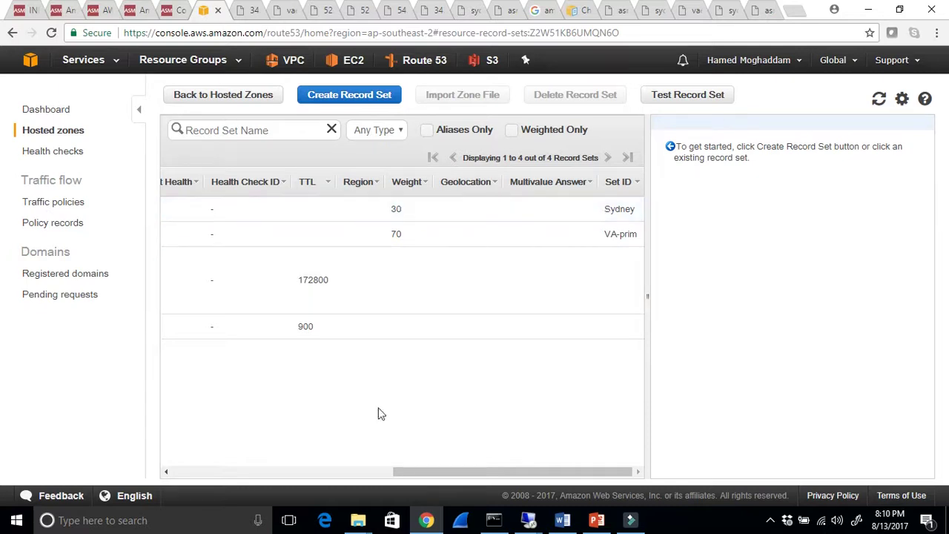
drag(416, 474, 255, 473)
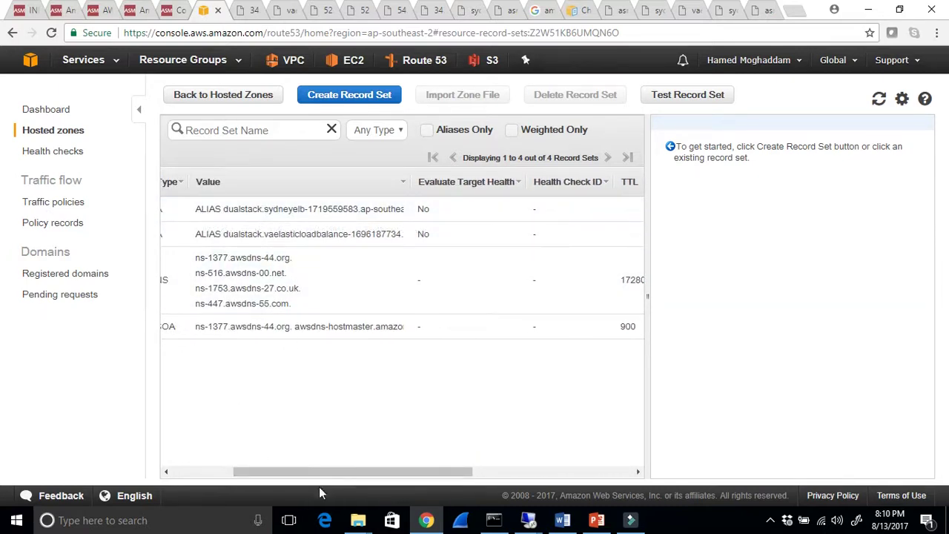
drag(308, 473, 520, 471)
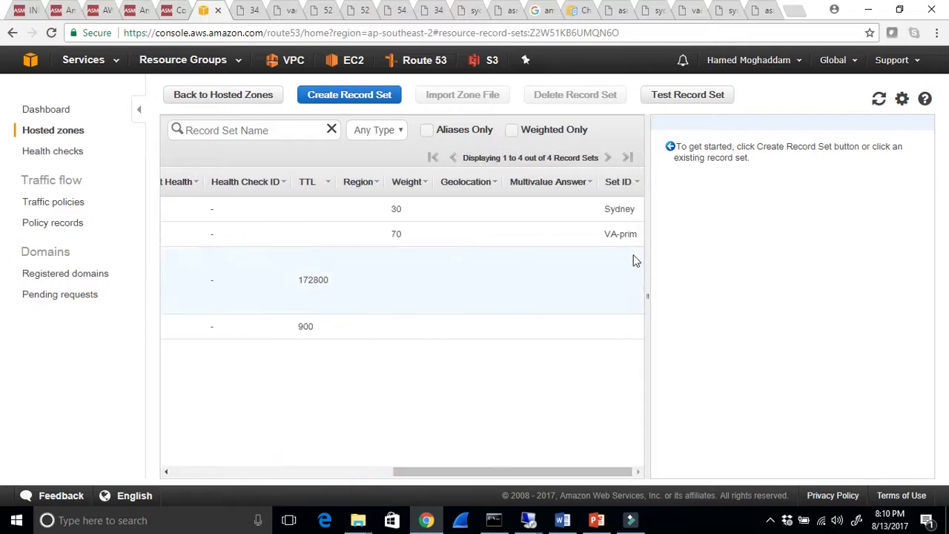
mouse_move(409, 473)
mouse_down()
mouse_move(181, 495)
mouse_move(269, 495)
mouse_move(324, 46)
mouse_up()
- Open the EC2 load balancers in the Sydney region and examine the DNS name in SydneyELB's description
click(352, 66)
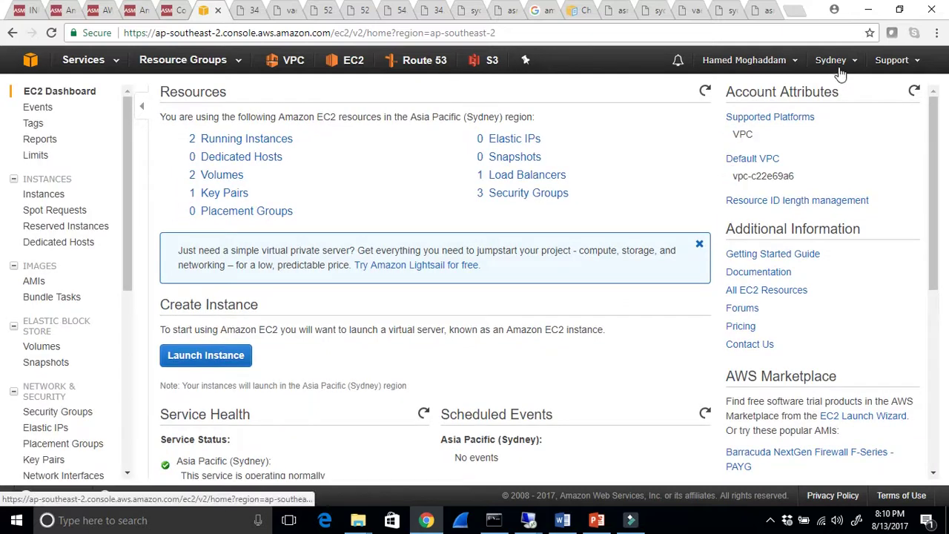
drag(121, 255, 127, 385)
click(69, 241)
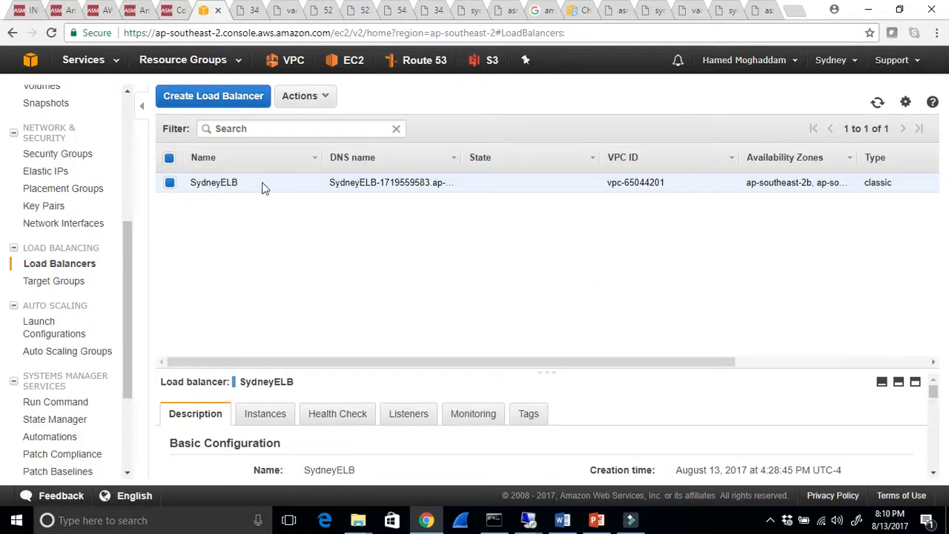
click(853, 68)
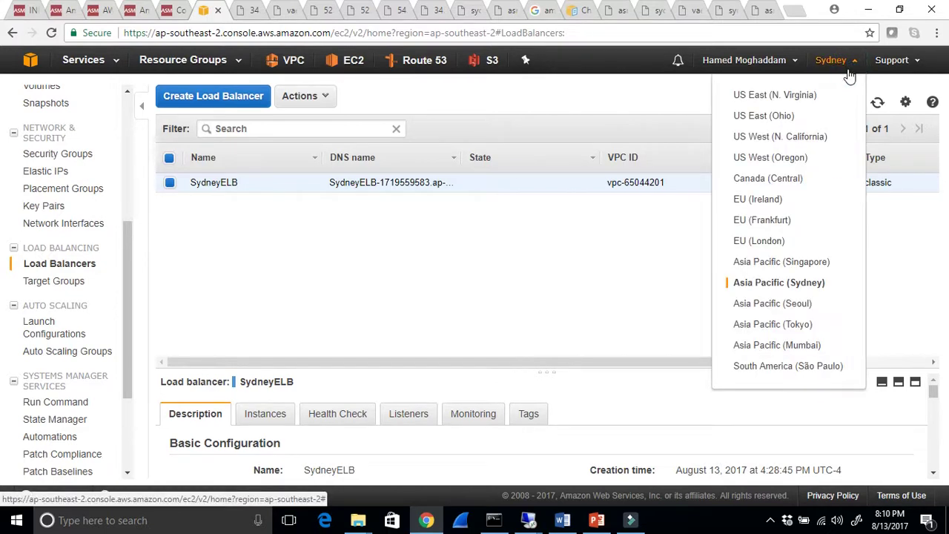
click(464, 276)
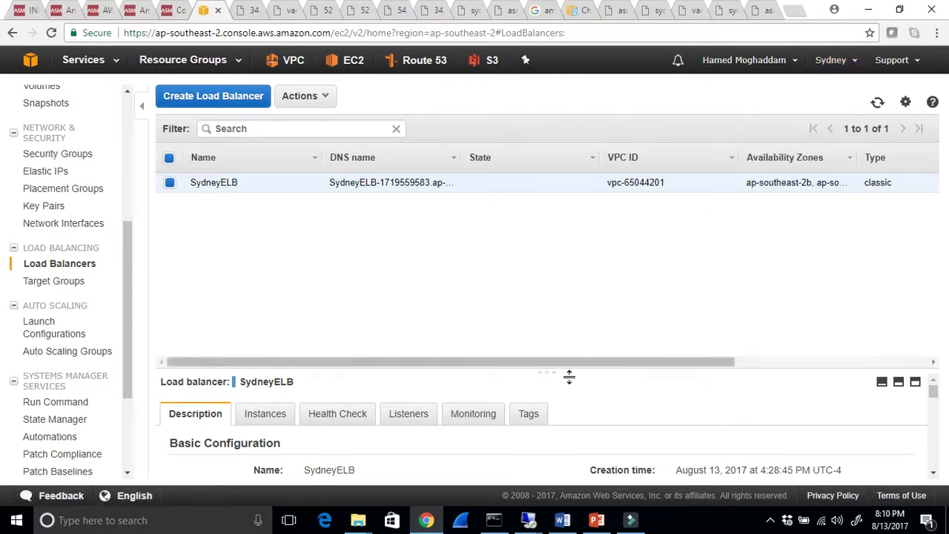
click(933, 472)
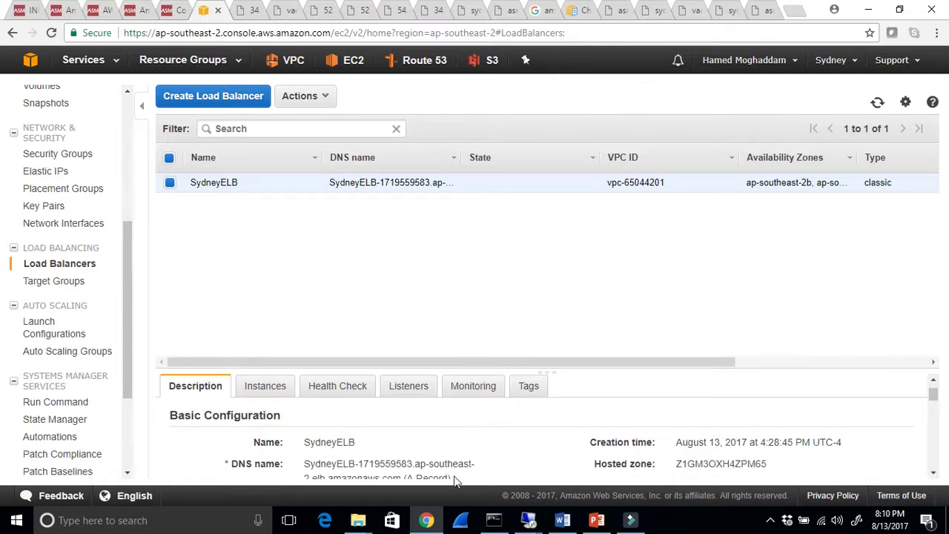
click(933, 474)
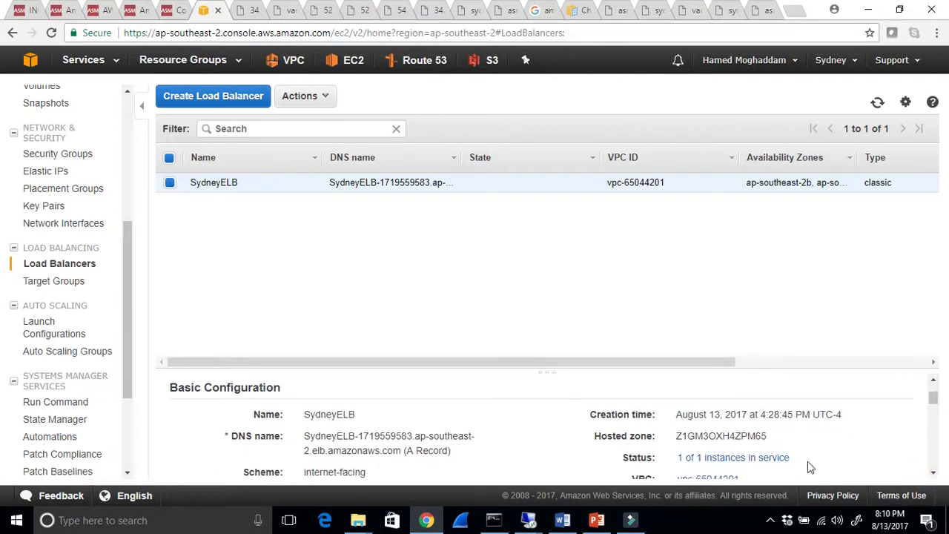
drag(400, 450, 301, 436)
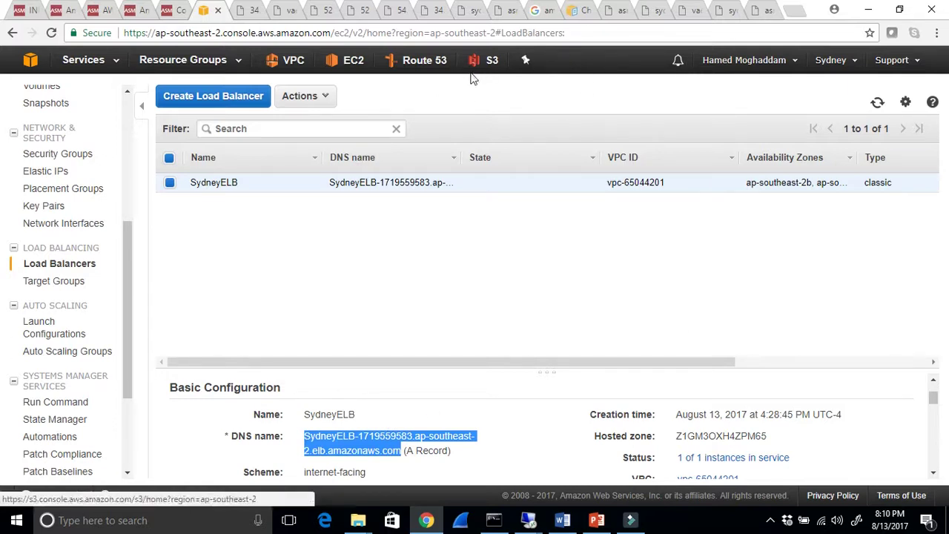
- Change the region to US East (N. Virginia) and open its EC2 load balancer list
click(833, 63)
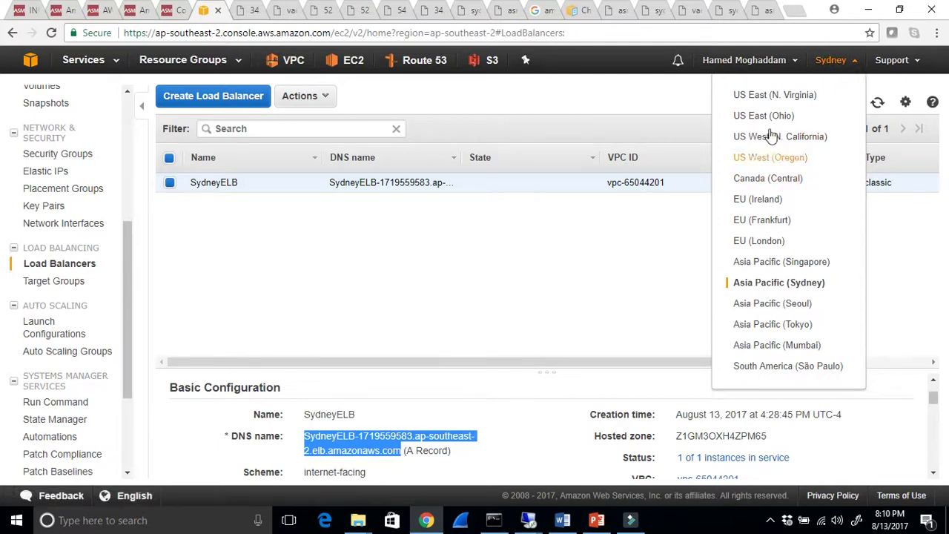
click(761, 94)
click(761, 94)
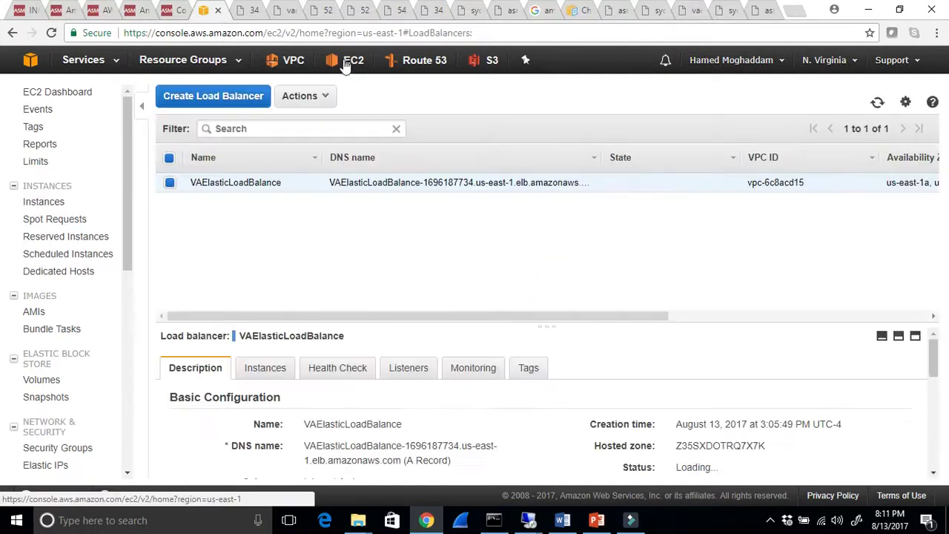
click(345, 63)
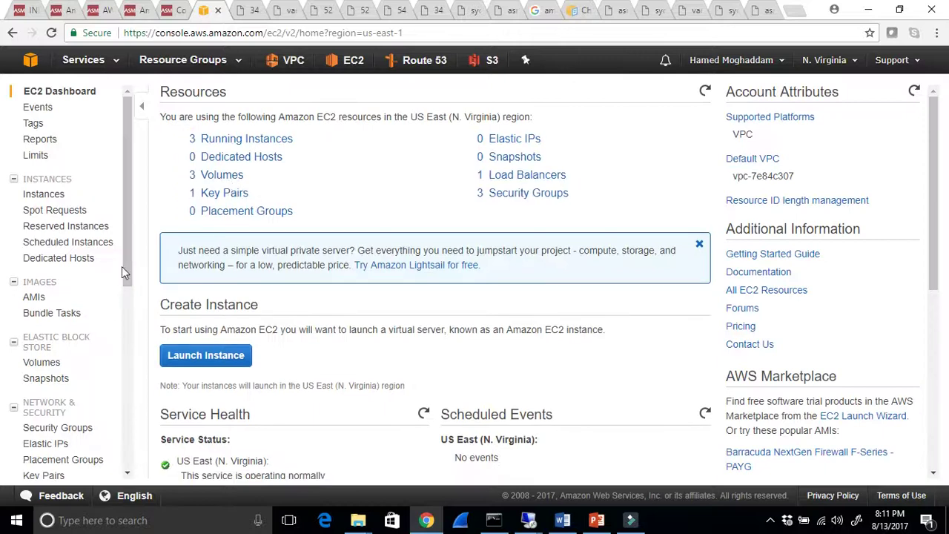
scroll(121, 282, down, 3)
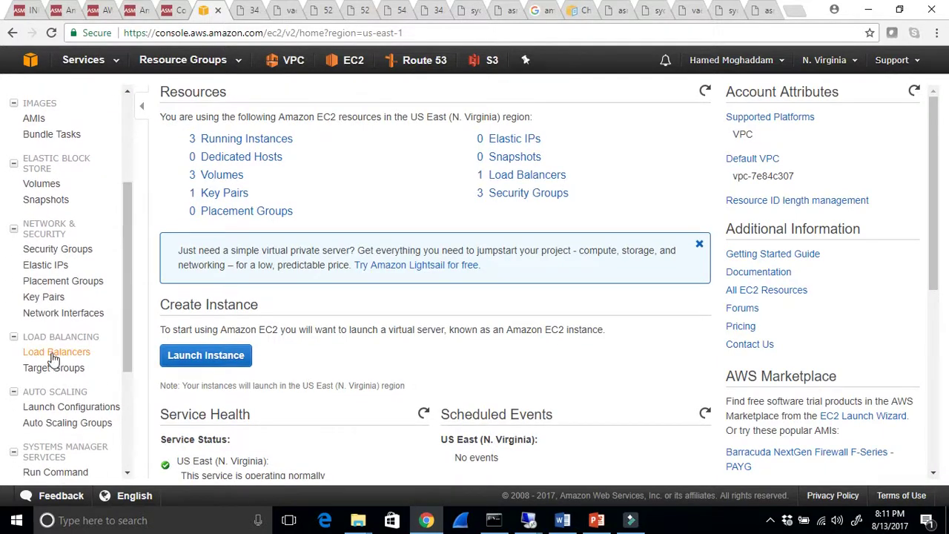
click(54, 352)
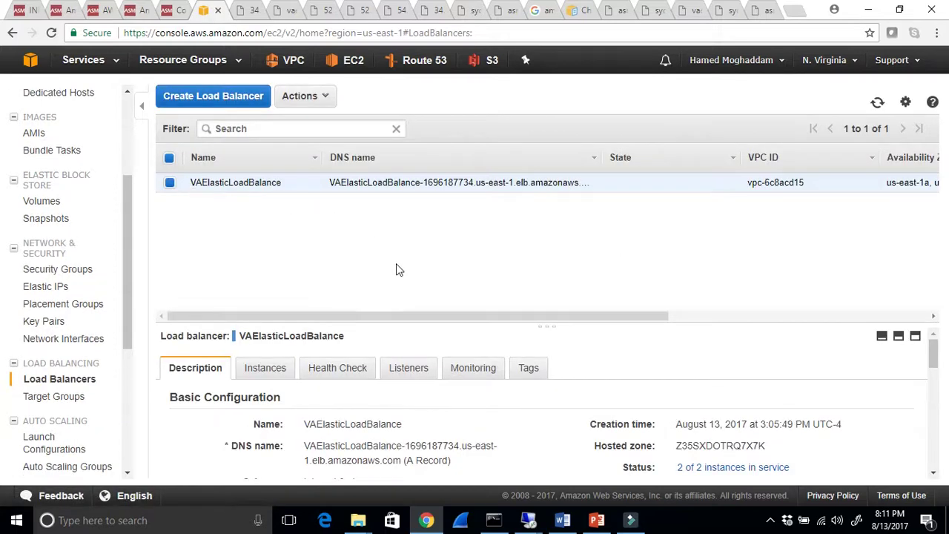
- Examine the names and status of the instances registered with VAElasticLoadBalance
mouse_move(934, 358)
mouse_down()
mouse_move(932, 406)
mouse_move(918, 355)
mouse_up()
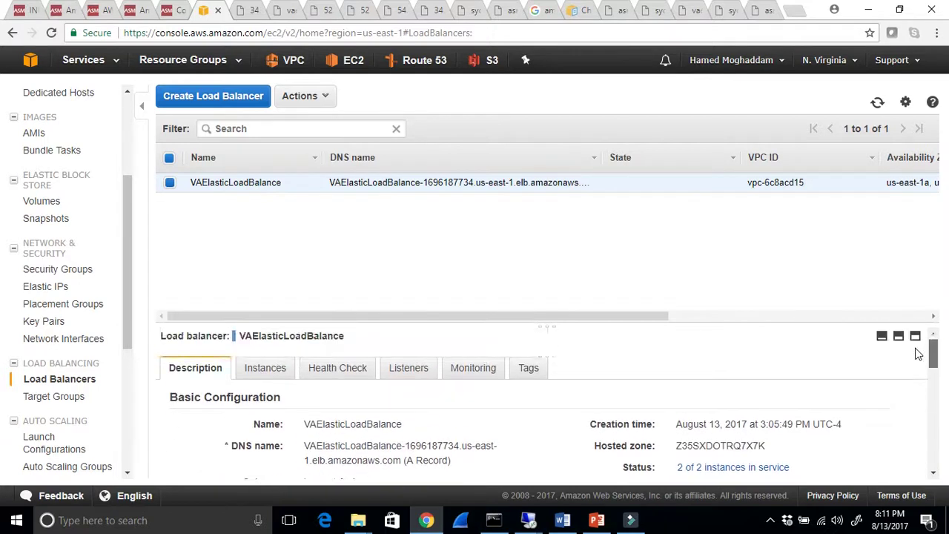
click(265, 367)
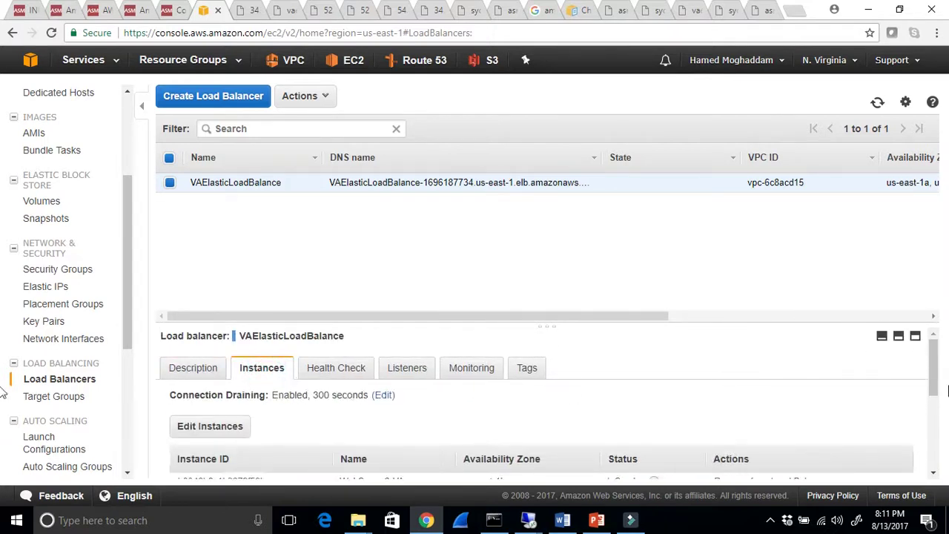
drag(932, 356, 932, 386)
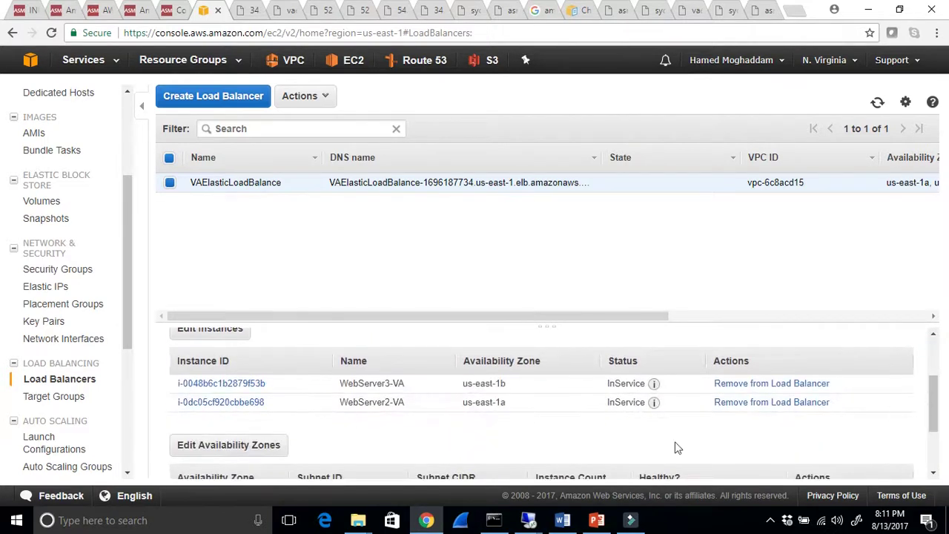
drag(407, 391, 331, 393)
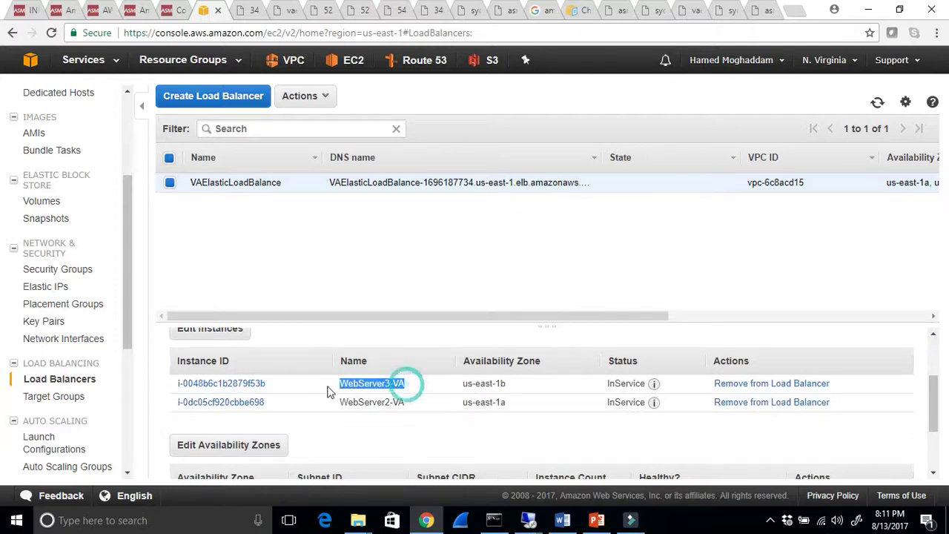
- Check the WebServer2-VA instance name, then reload asmwebtest.click repeatedly to test which web server answers
drag(415, 404, 332, 407)
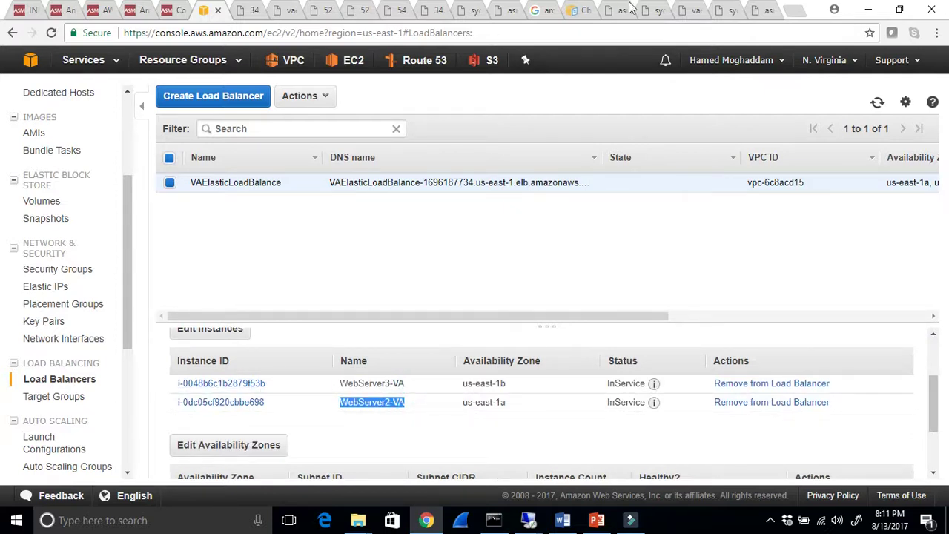
click(760, 9)
click(52, 34)
click(52, 34)
click(52, 34)
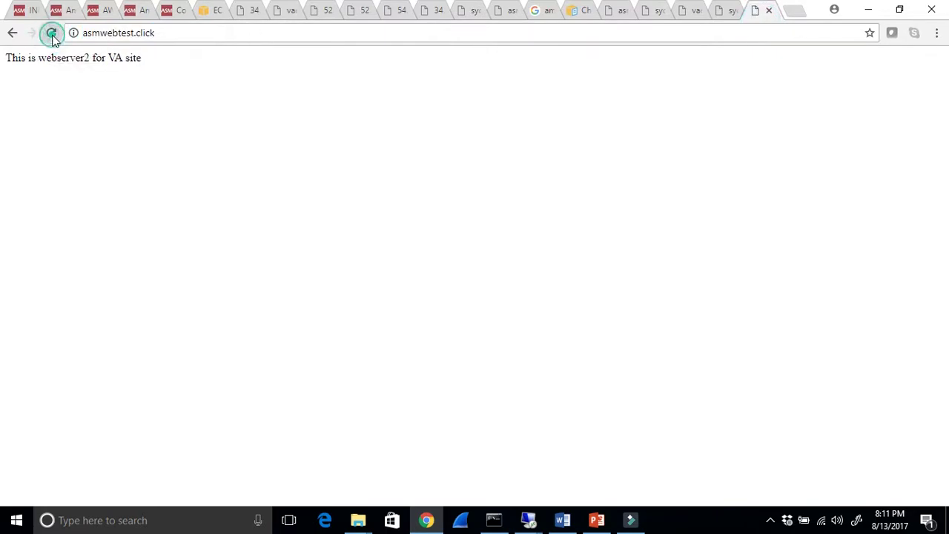
click(52, 34)
click(52, 35)
click(52, 34)
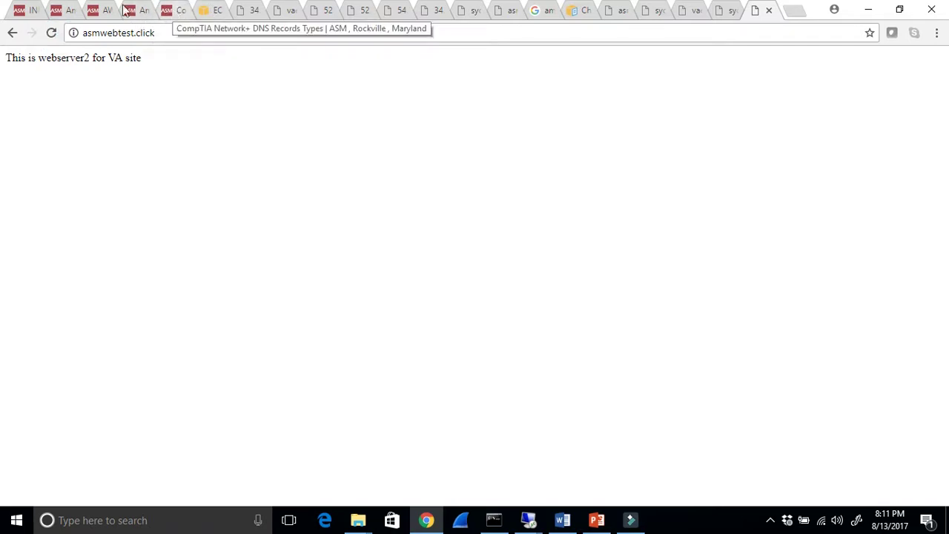
- Load asmed.com/L in the existing ASM Information Technology page
click(29, 10)
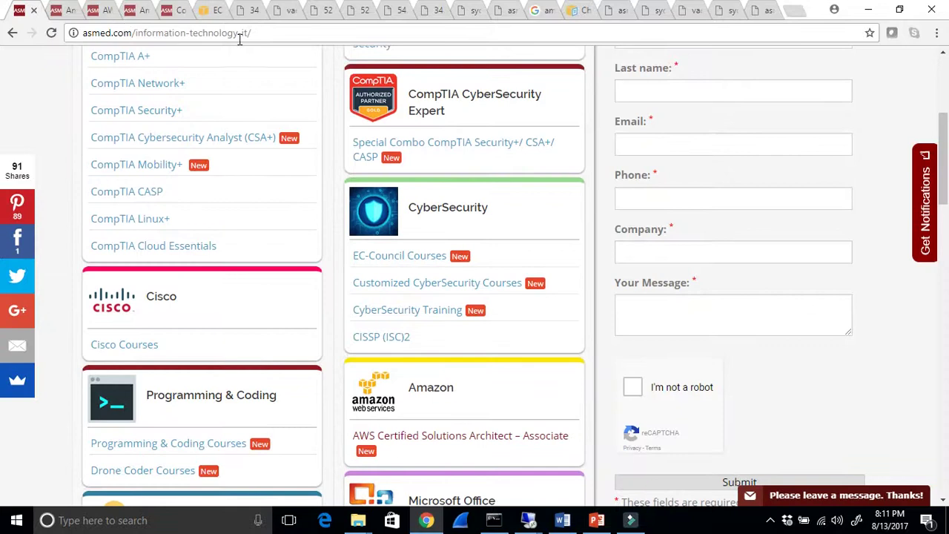
click(263, 34)
text(asmed)
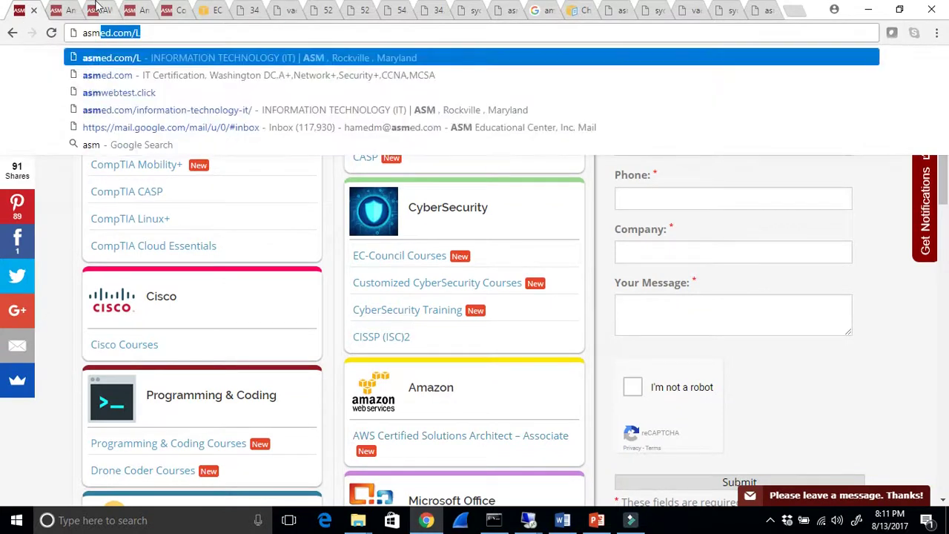
text(.com/L)
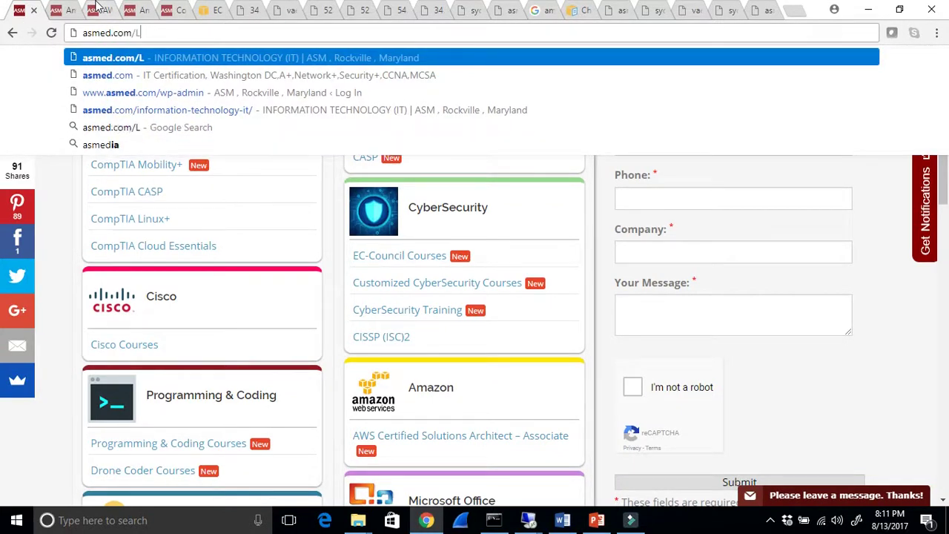
key(Return)
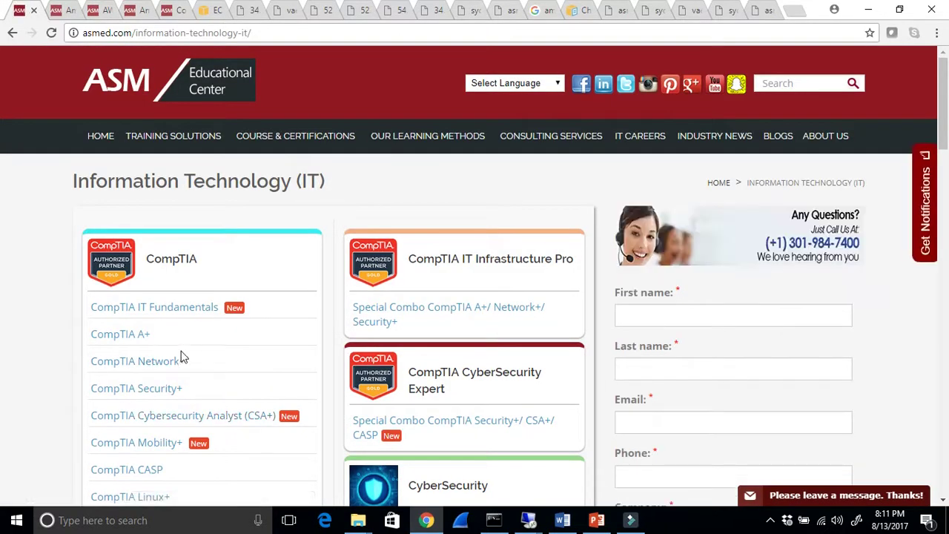
- Open the Boot Camp Course page of the AWS Certified Solutions Architect – Associate course
scroll(222, 345, down, 2)
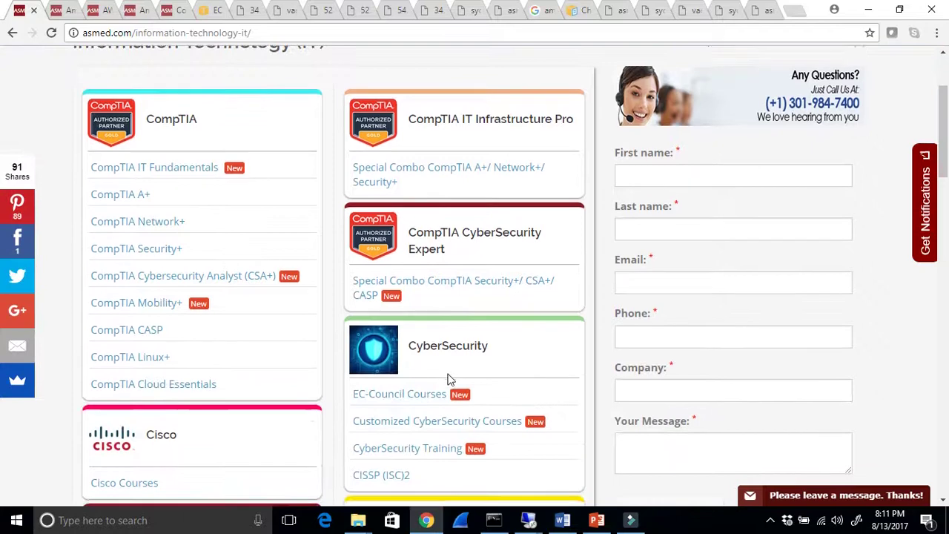
scroll(449, 381, down, 2)
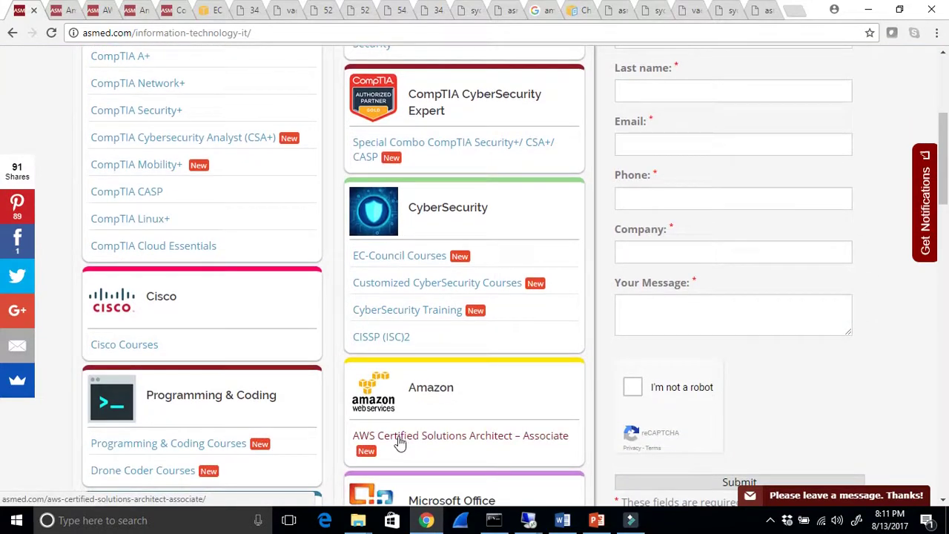
click(398, 438)
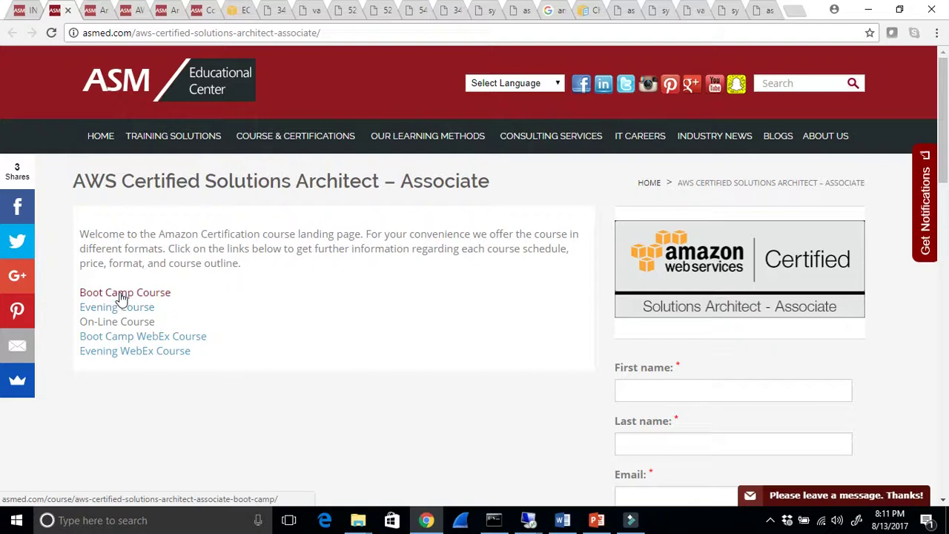
click(120, 295)
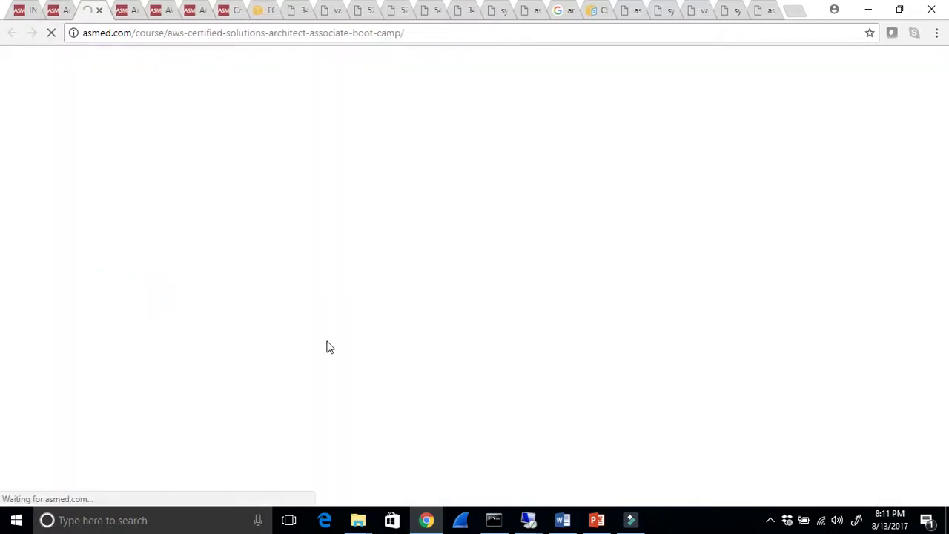
- Examine the boot camp's overview, price per student and scheduled sessions, starting with Aug 21 – 25, 2017
scroll(328, 345, down, 3)
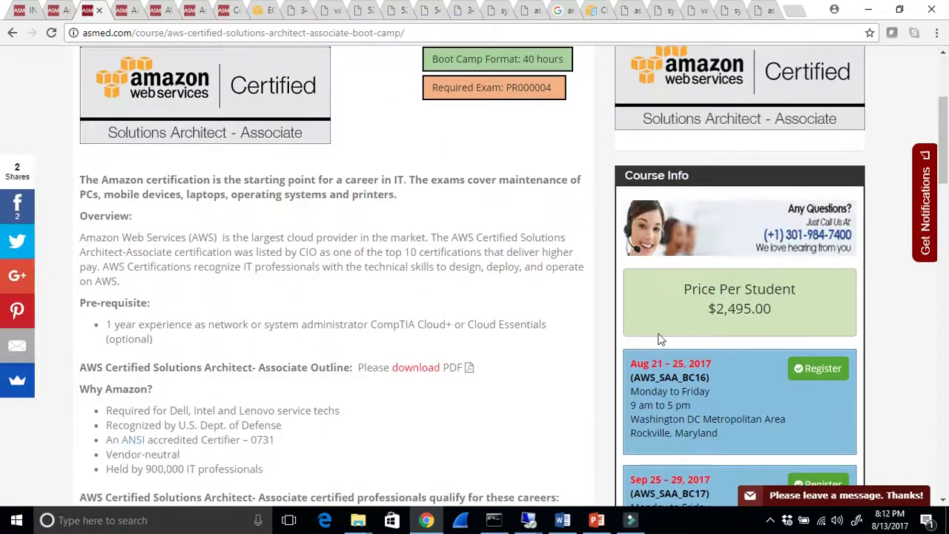
drag(708, 430, 625, 355)
scroll(479, 259, down, 3)
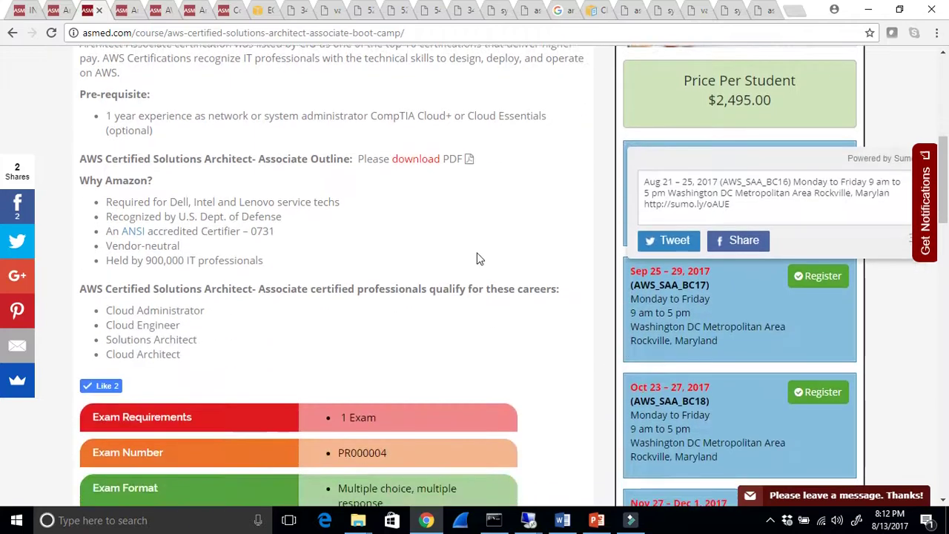
- Open the Amazon AWS category of the ASM site's blogs
scroll(472, 227, up, 6)
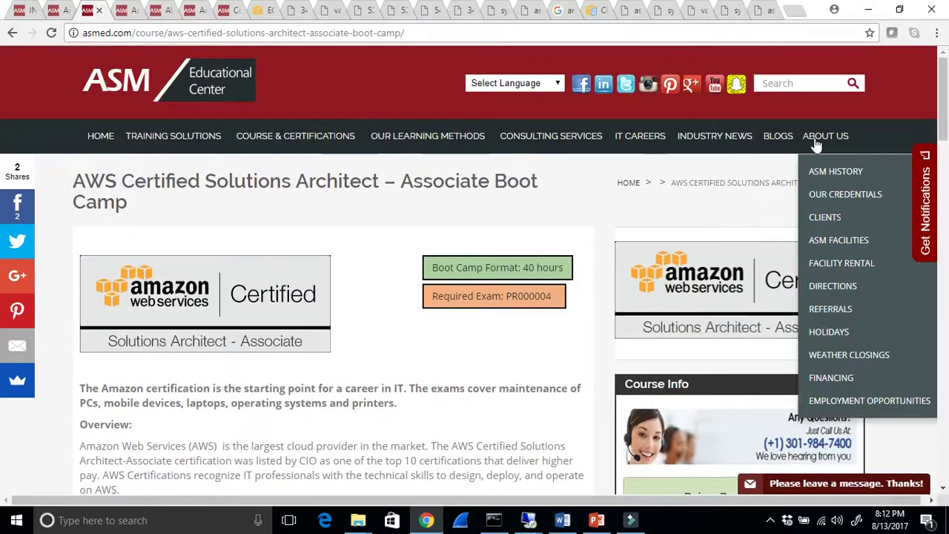
mouse_move(784, 143)
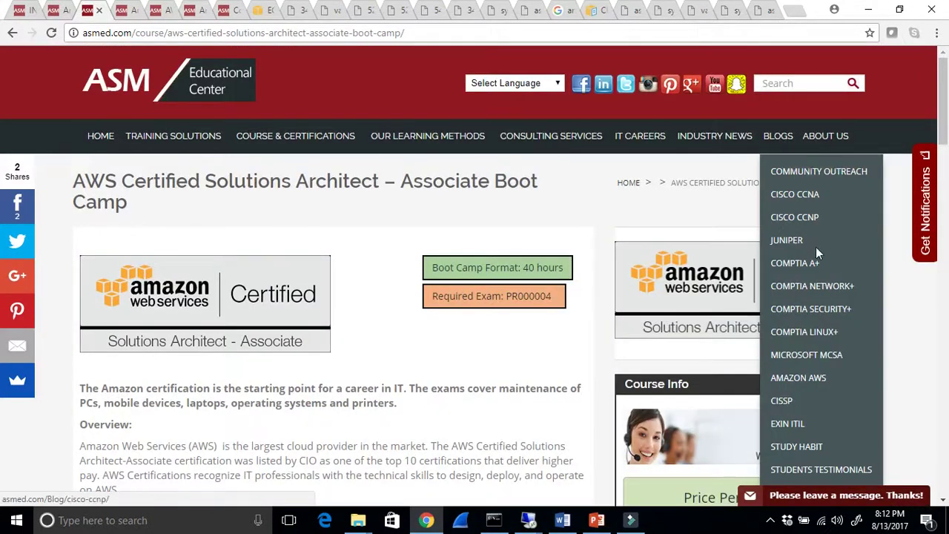
click(798, 378)
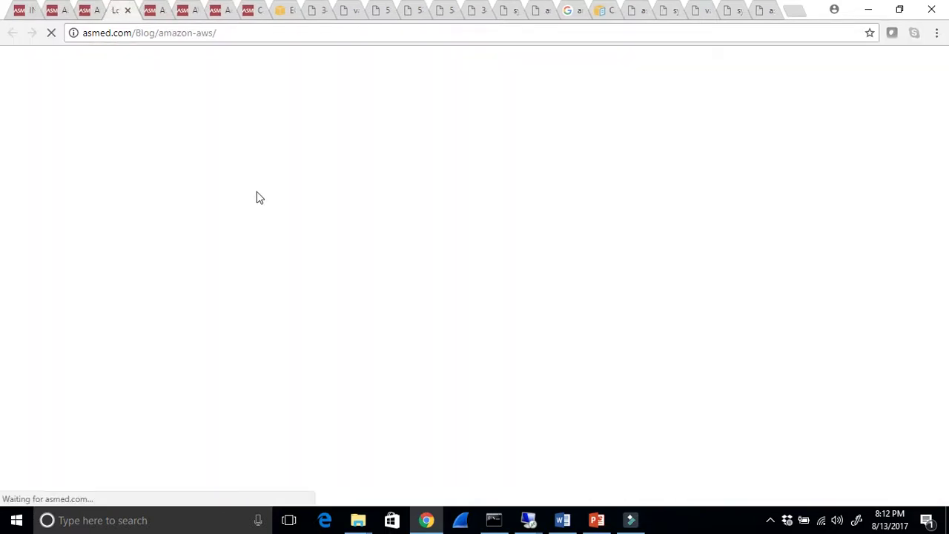
- Look through the Amazon AWS blog posts on DNS record types, Elastic Load Balancing and Amazon VPC
scroll(260, 201, down, 1)
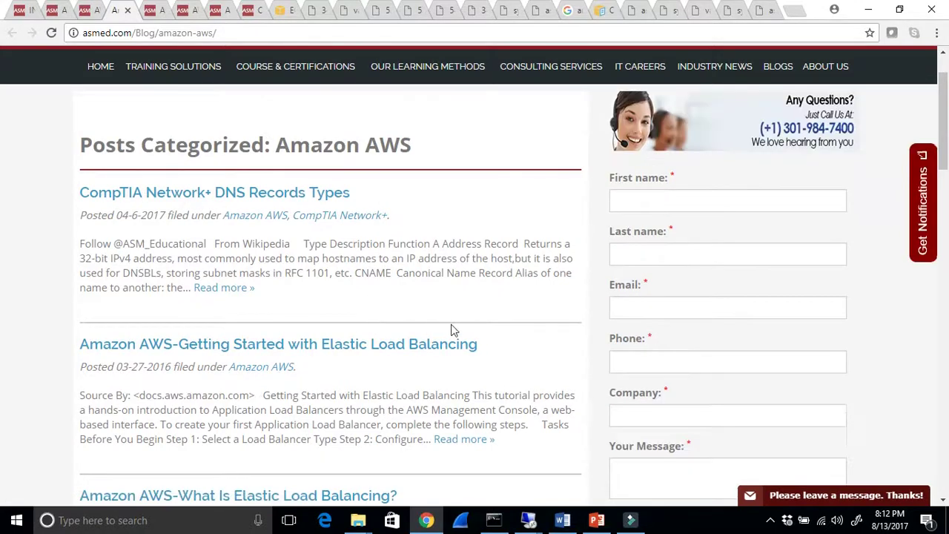
scroll(408, 335, down, 1)
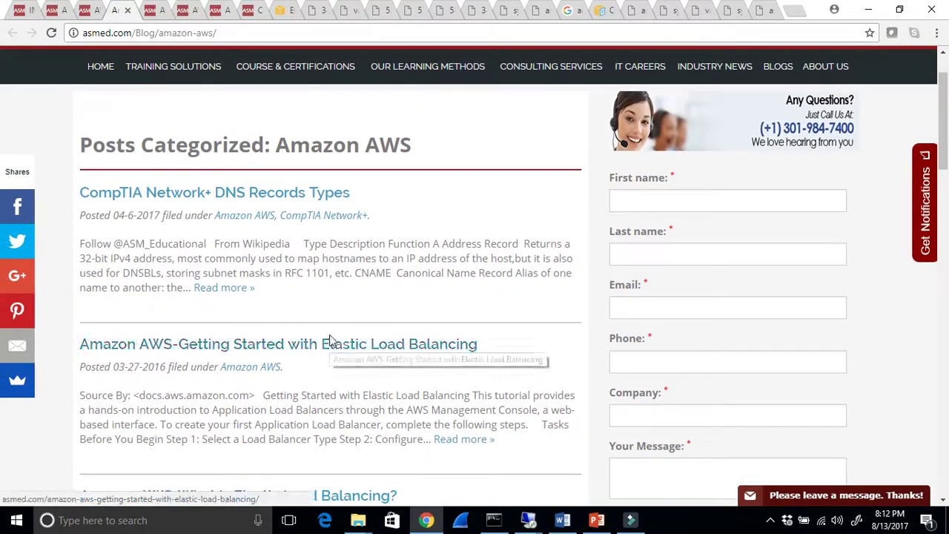
scroll(330, 341, down, 3)
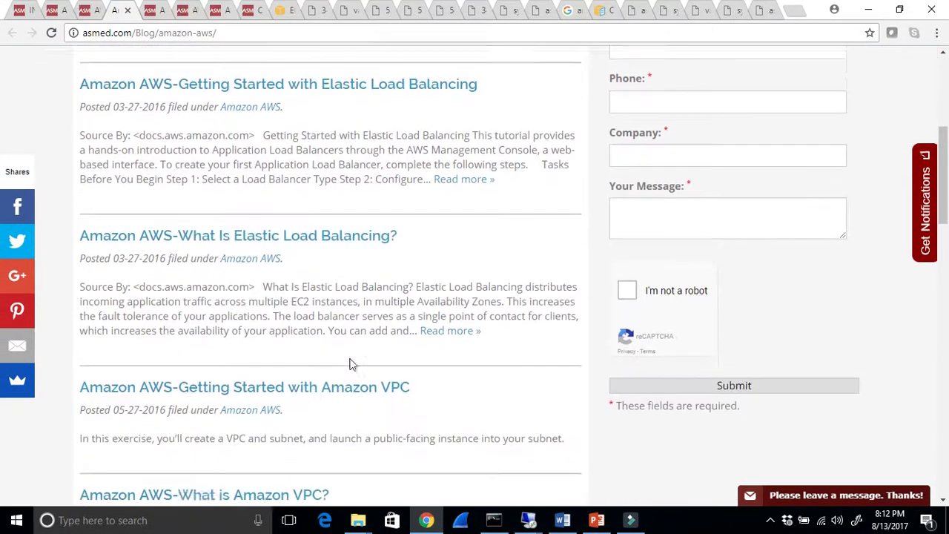
scroll(352, 364, down, 1)
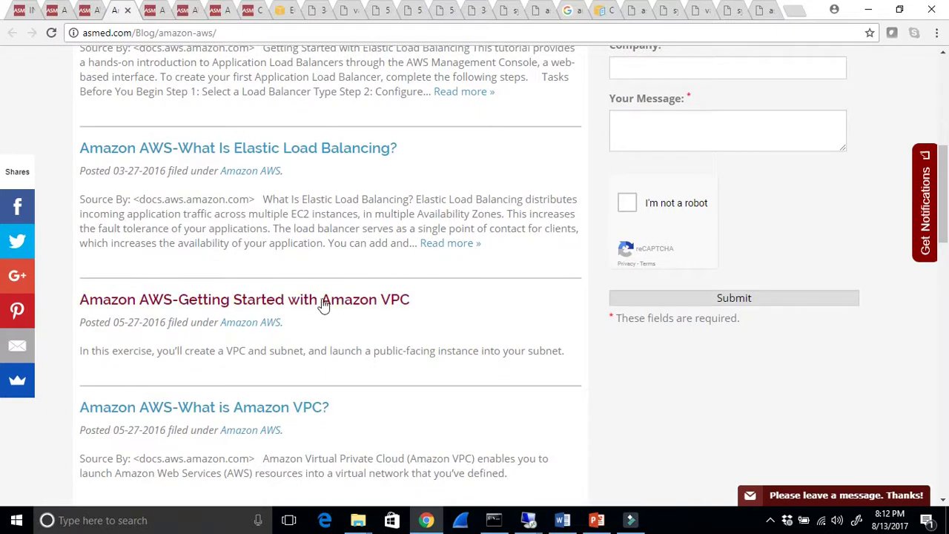
scroll(497, 338, up, 3)
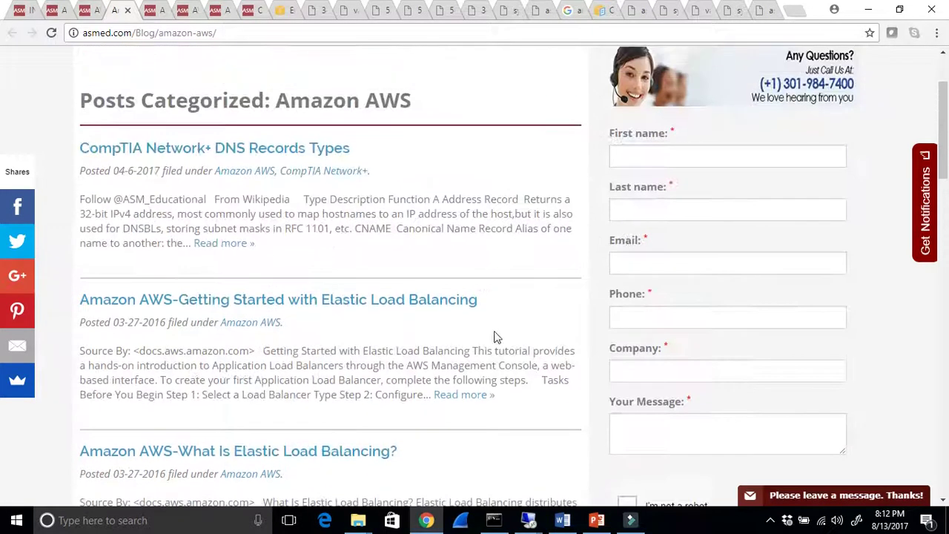
scroll(497, 338, up, 2)
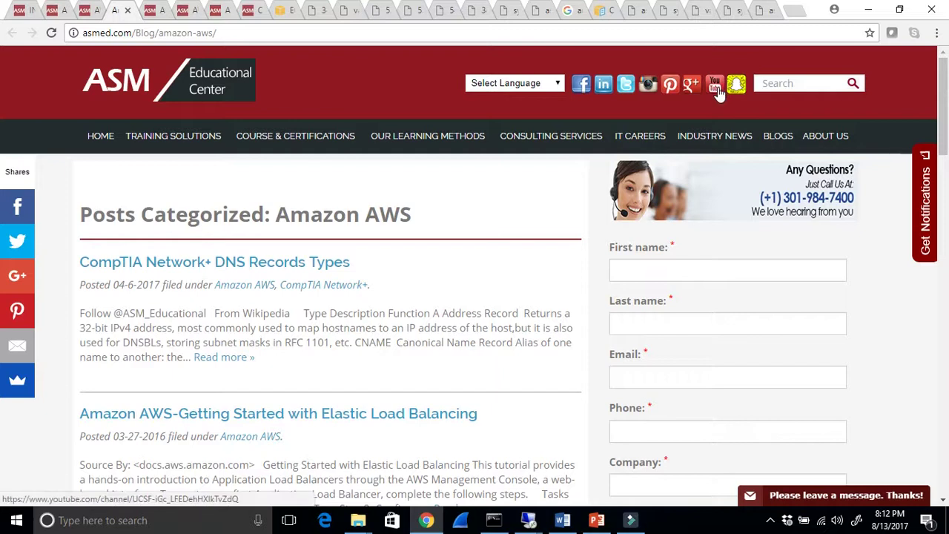